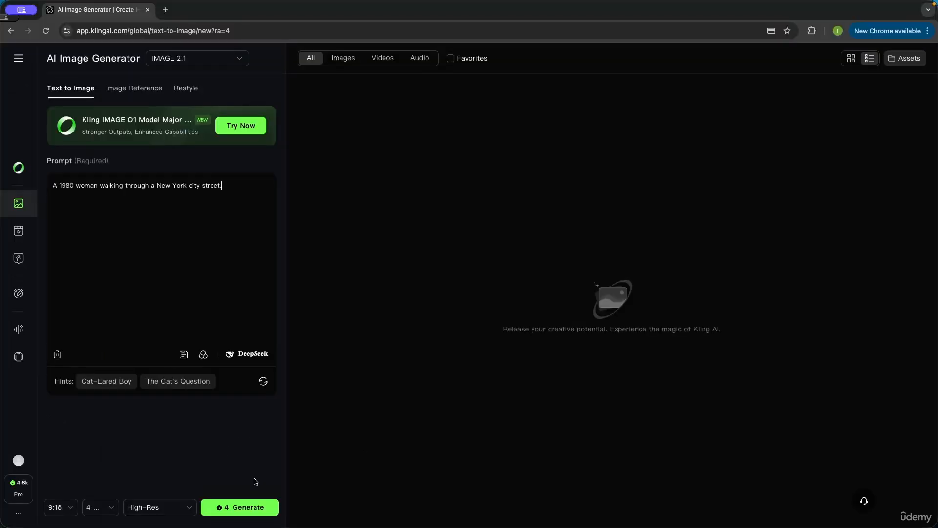
Step: Set the number of outputs to 1 Output
click(108, 508)
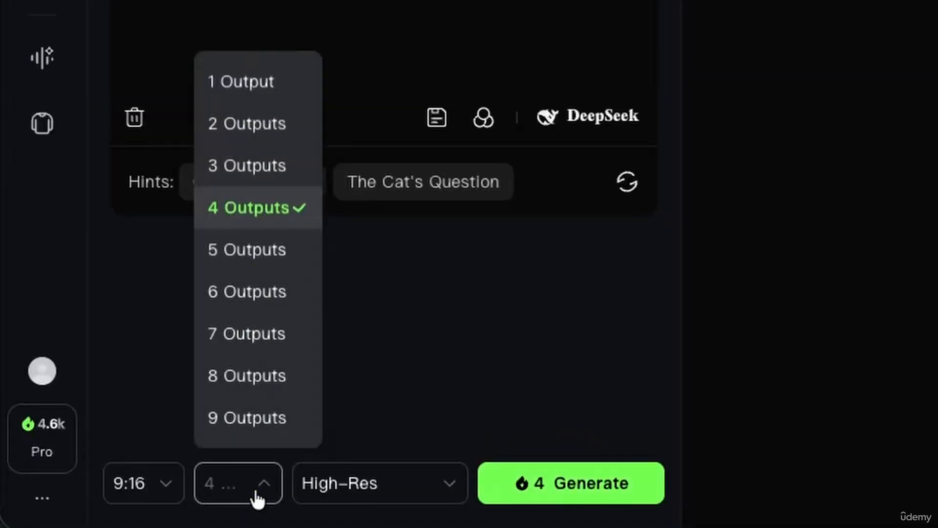
click(271, 95)
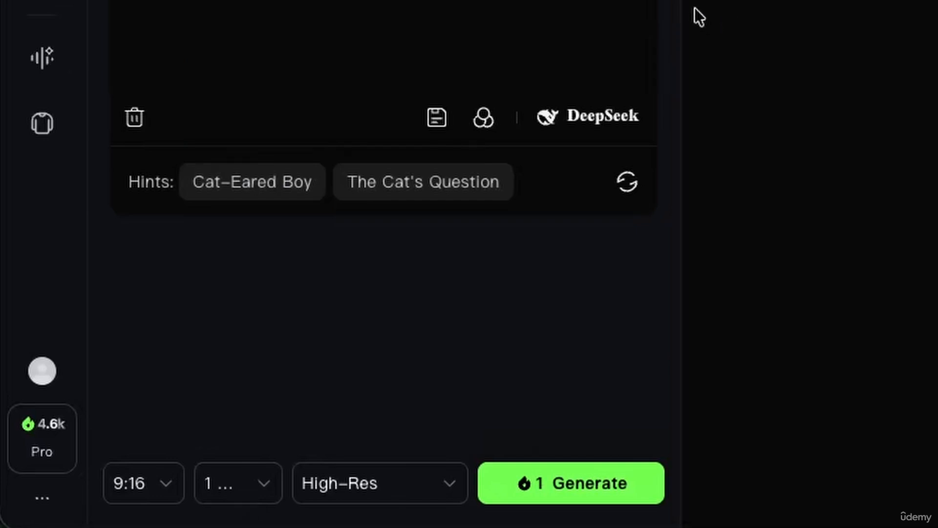
drag(683, 5, 832, 31)
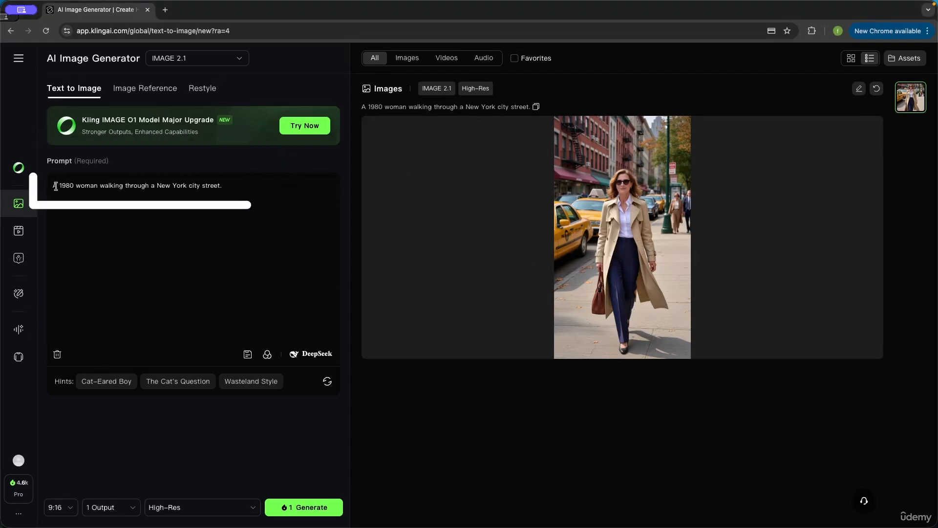
Step: Change the aspect ratio to 16:9 and generate a new image from the same prompt
drag(53, 186, 222, 185)
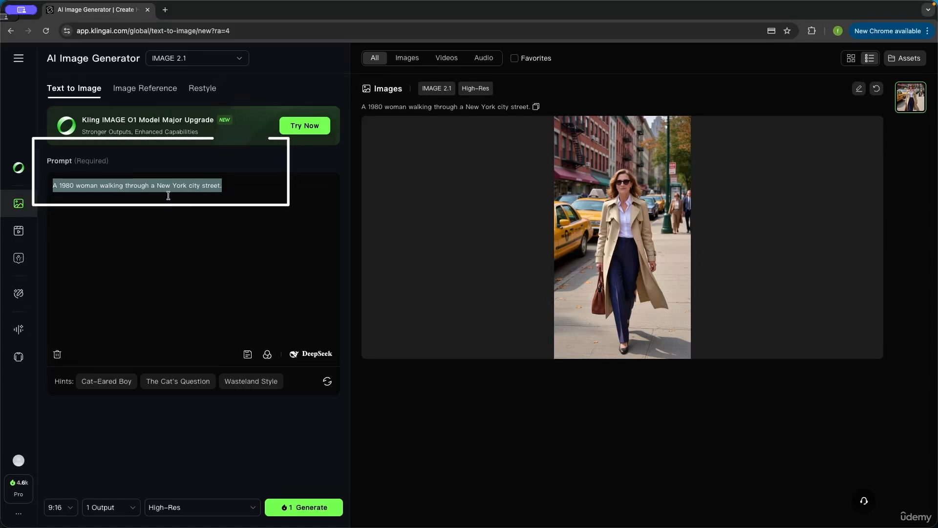
click(229, 196)
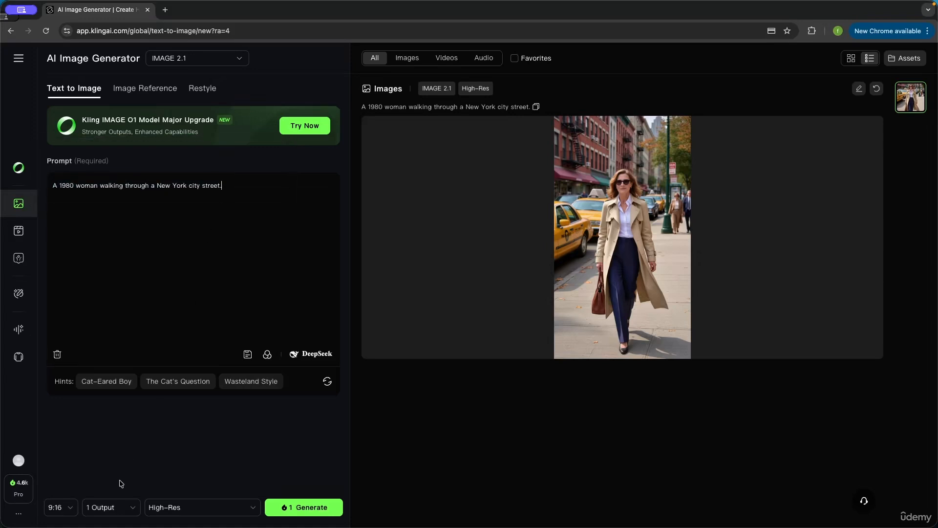
click(57, 507)
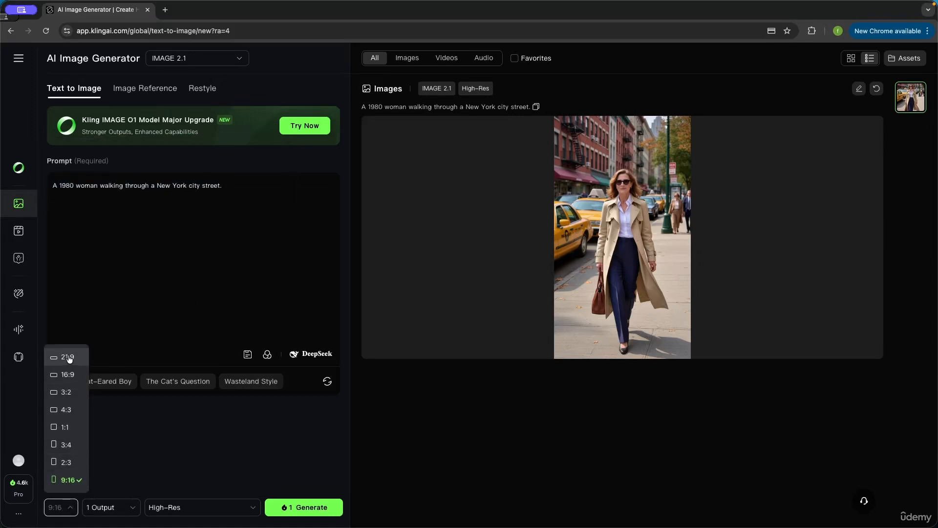
click(68, 374)
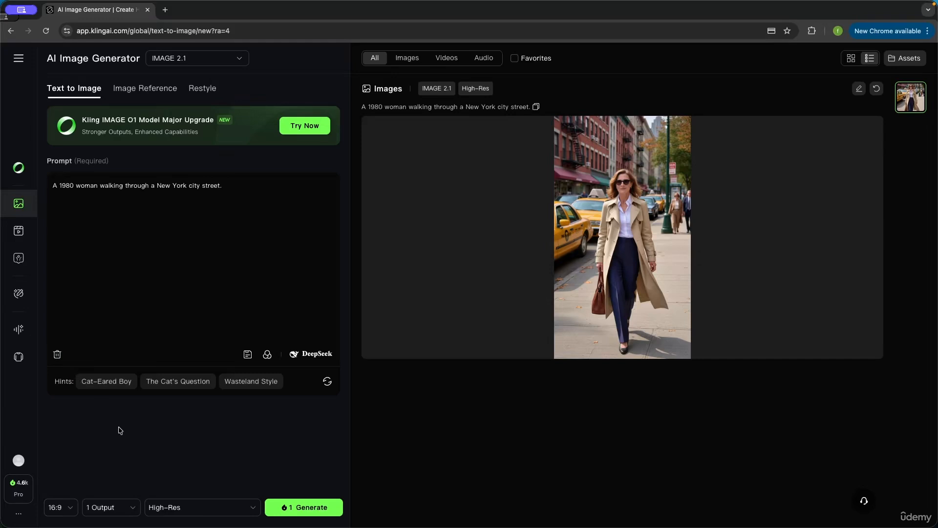
click(315, 510)
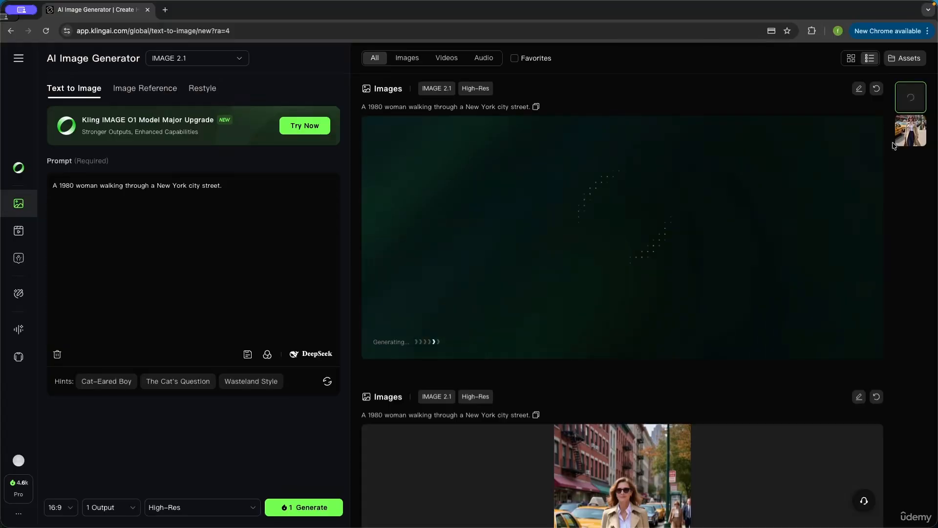
Step: Browse the generated images through their thumbnails in the history
click(898, 141)
click(911, 98)
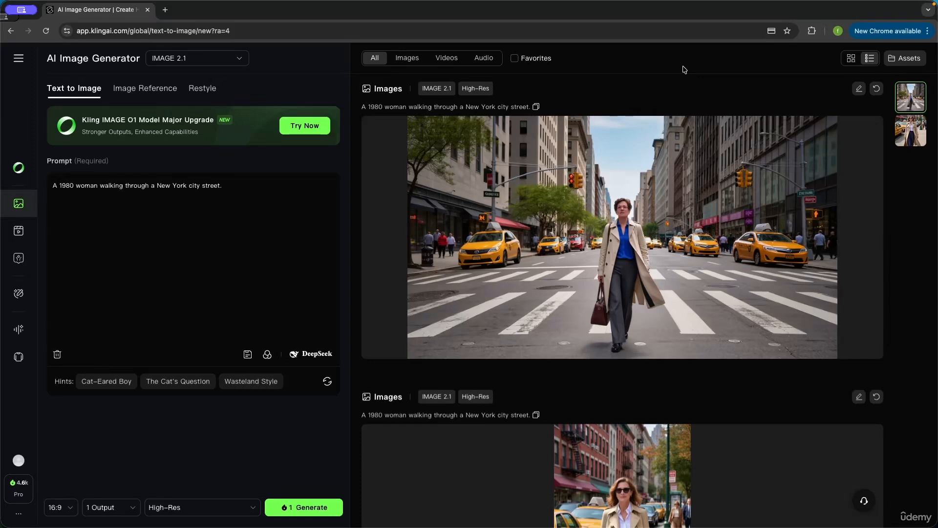
mouse_move(879, 186)
scroll(745, 199, down, 4)
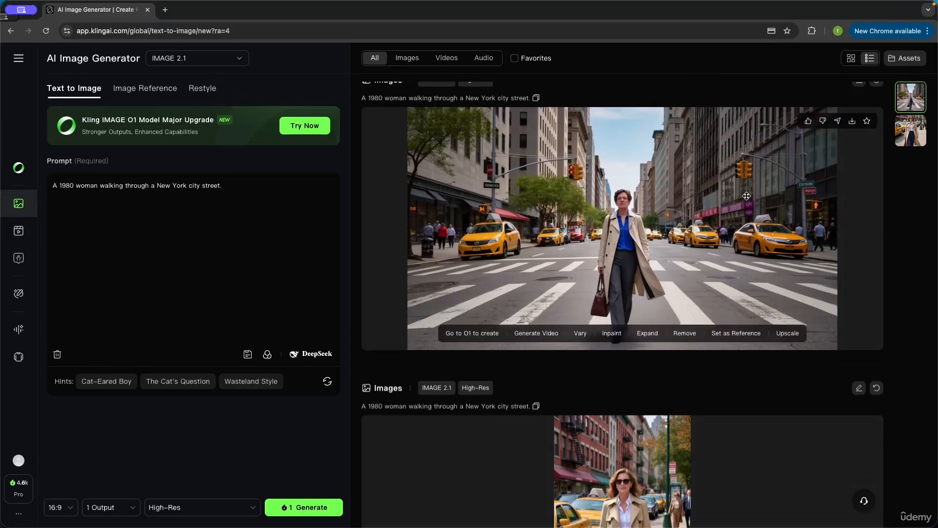
scroll(748, 199, up, 4)
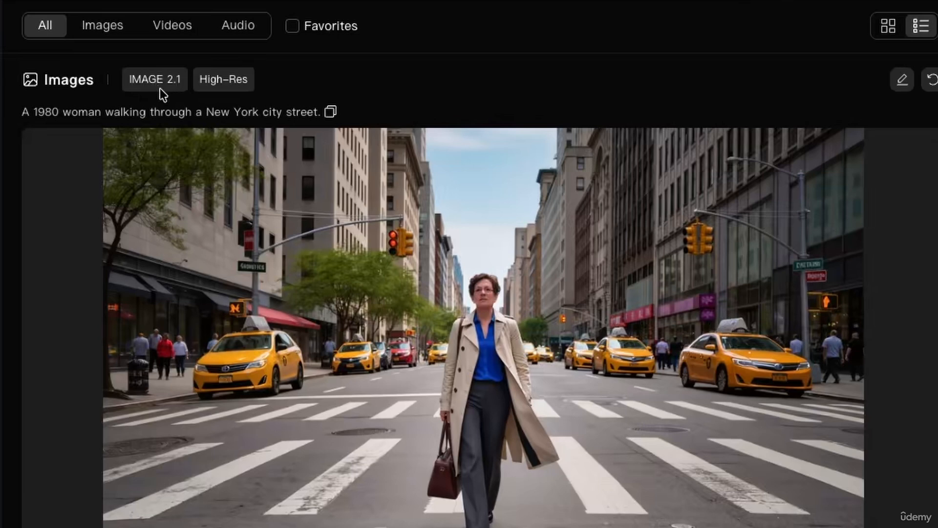
Step: Clear the prompt field, then reload the image's prompt through its edit option
drag(23, 113, 287, 114)
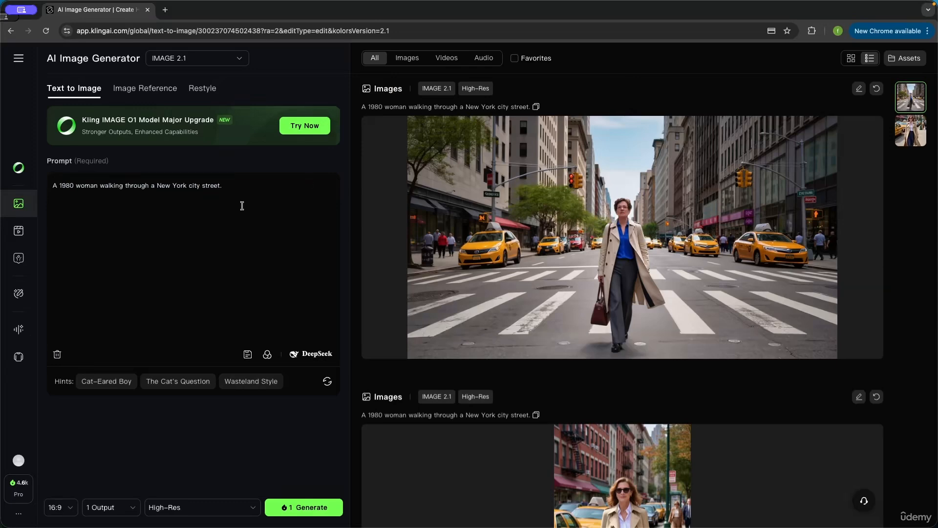
key(ctrl+a)
key(BackSpace)
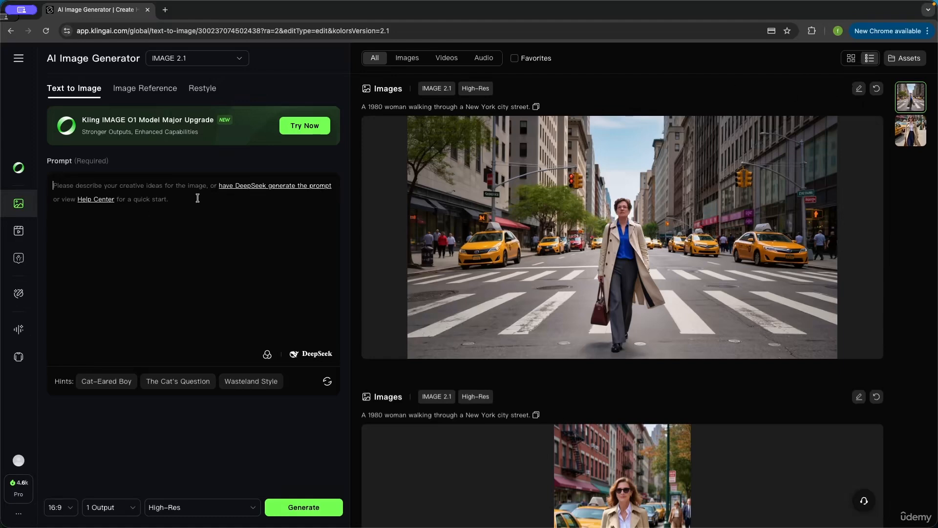
click(861, 91)
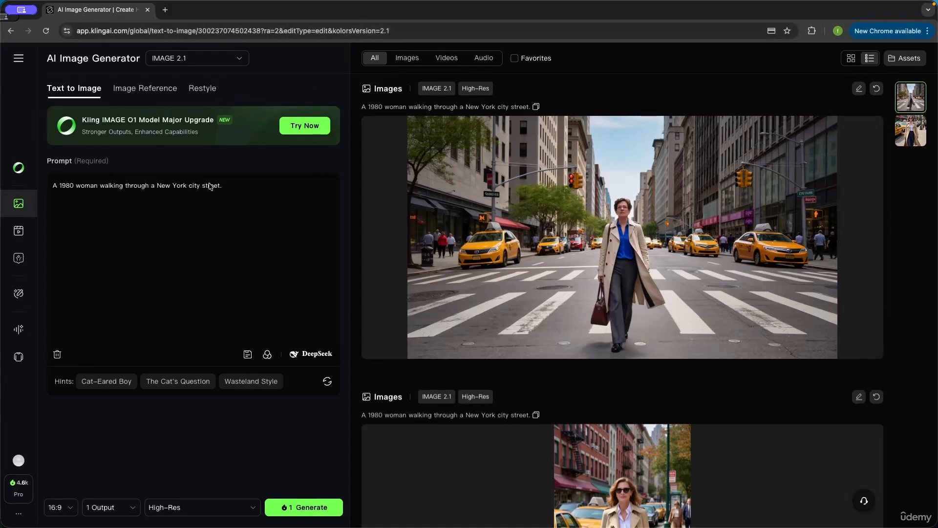
Step: Open the Kling O1 creation page and return to editing the image's prompt
drag(231, 183, 52, 185)
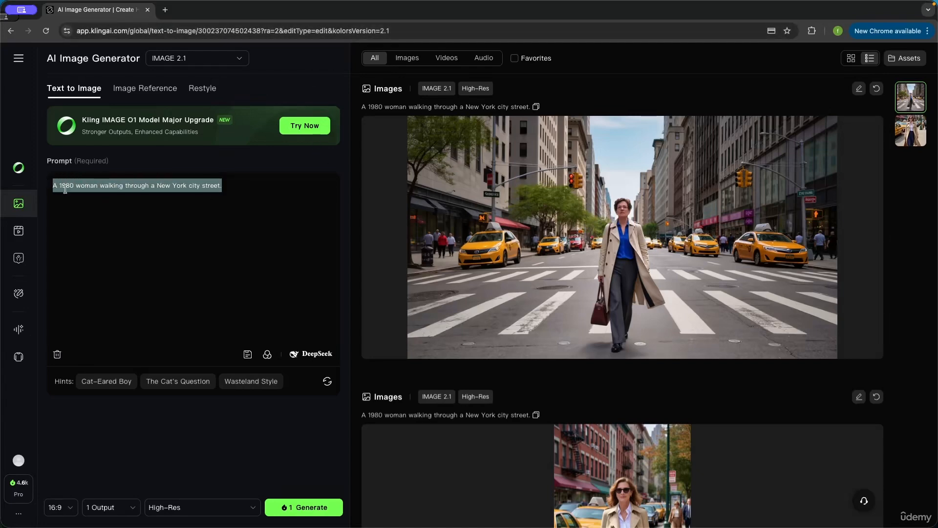
click(213, 243)
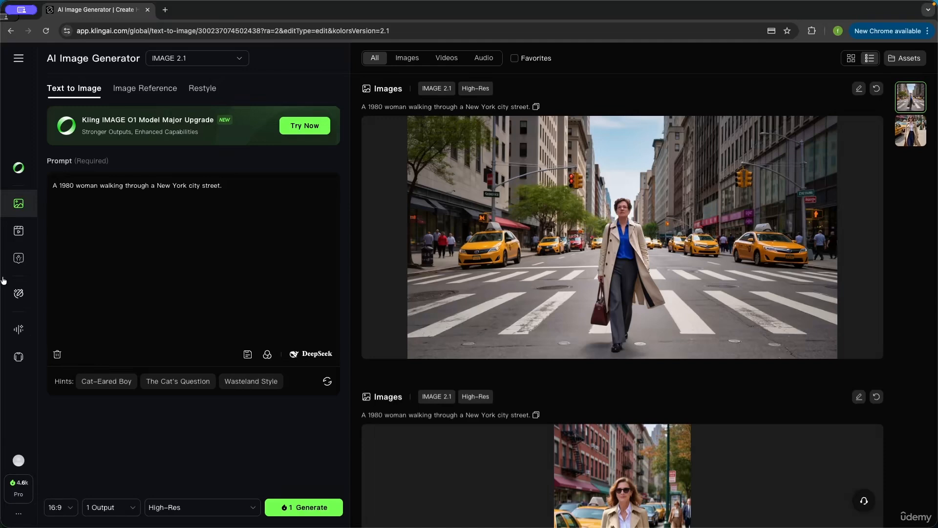
click(22, 167)
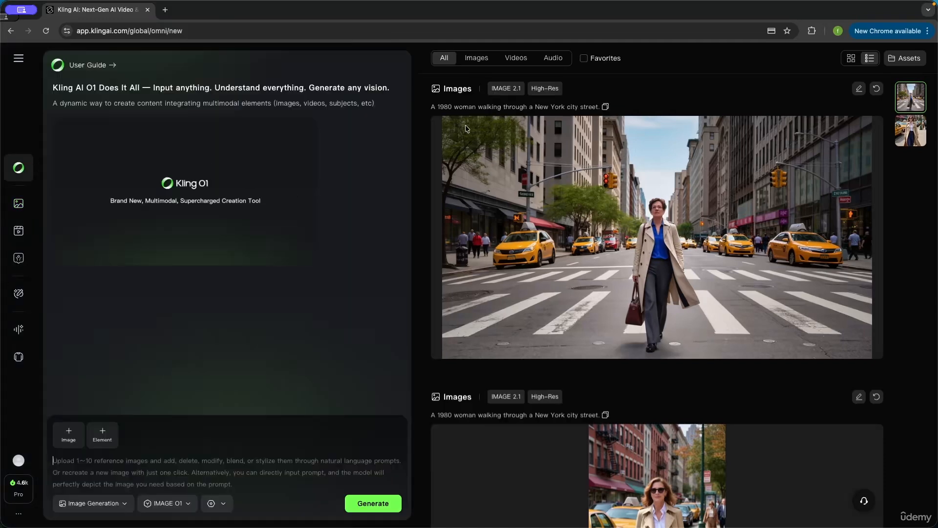
click(859, 90)
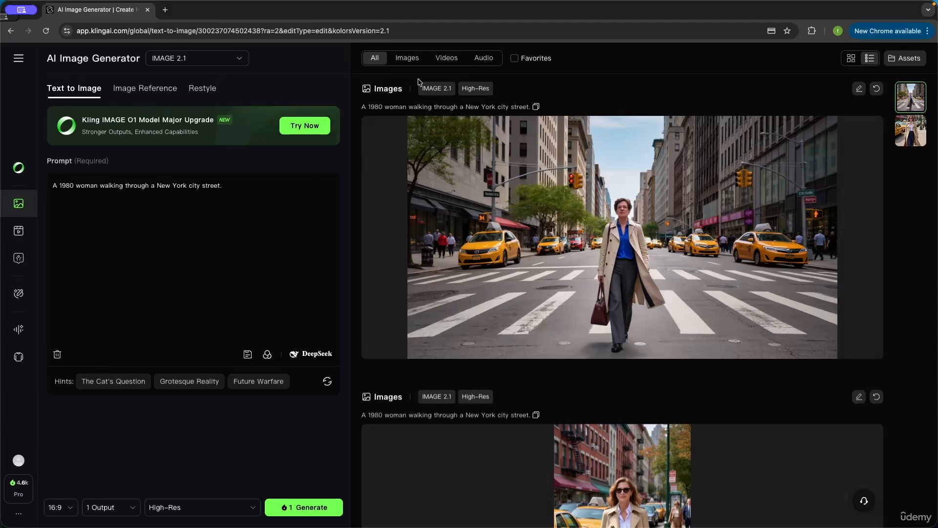
Step: Regenerate the image with the same prompt and settings
mouse_move(576, 157)
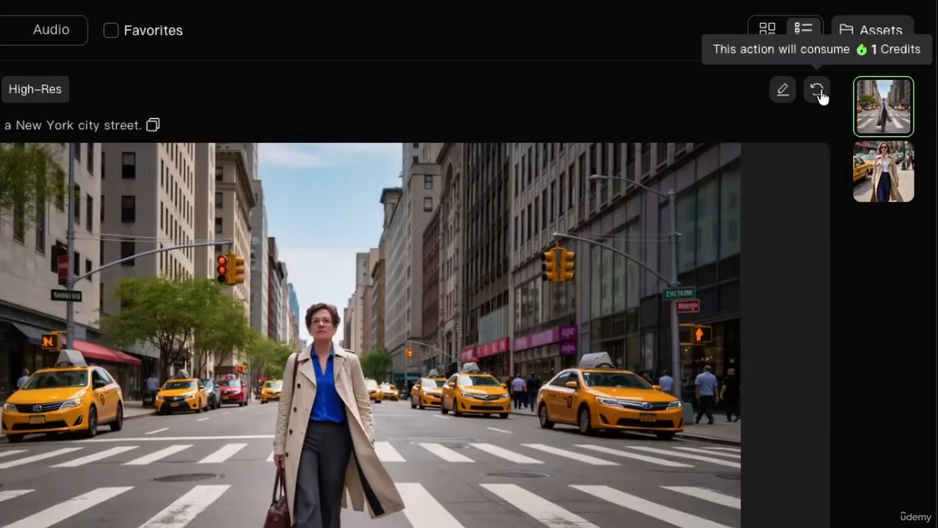
click(821, 94)
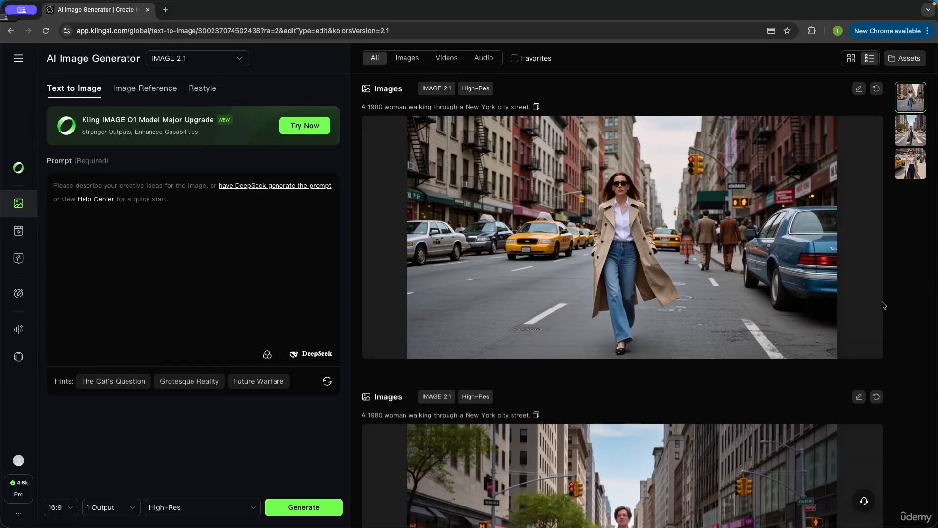
Step: Copy the top image's prompt and try pasting it
scroll(715, 196, down, 5)
scroll(715, 196, up, 5)
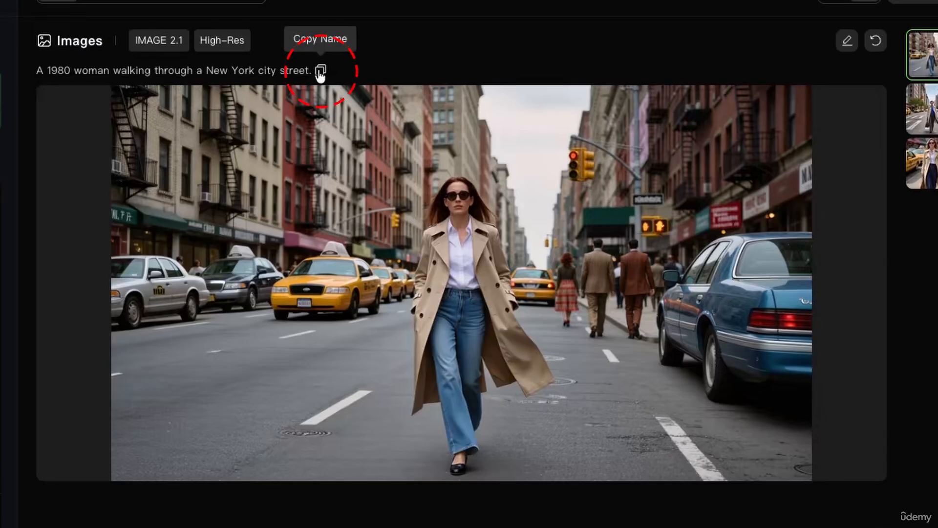
click(536, 107)
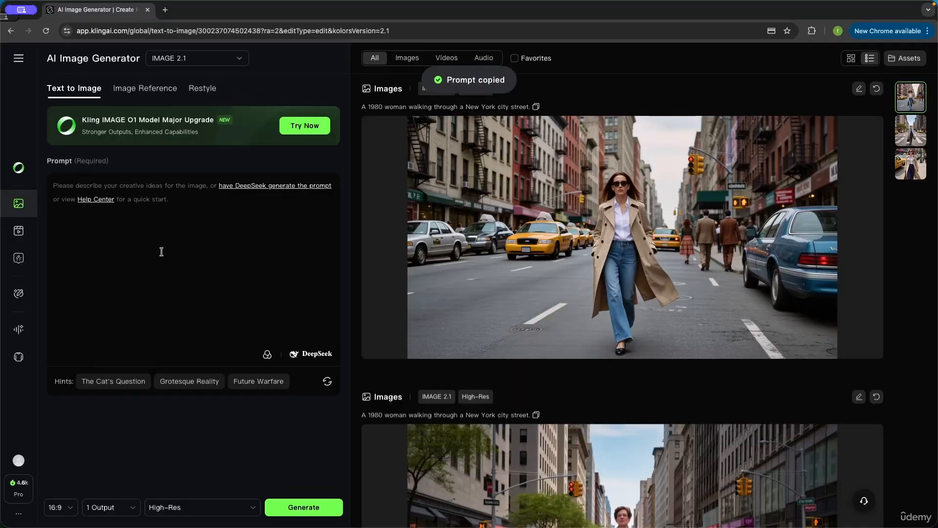
click(162, 252)
key(ctrl+v)
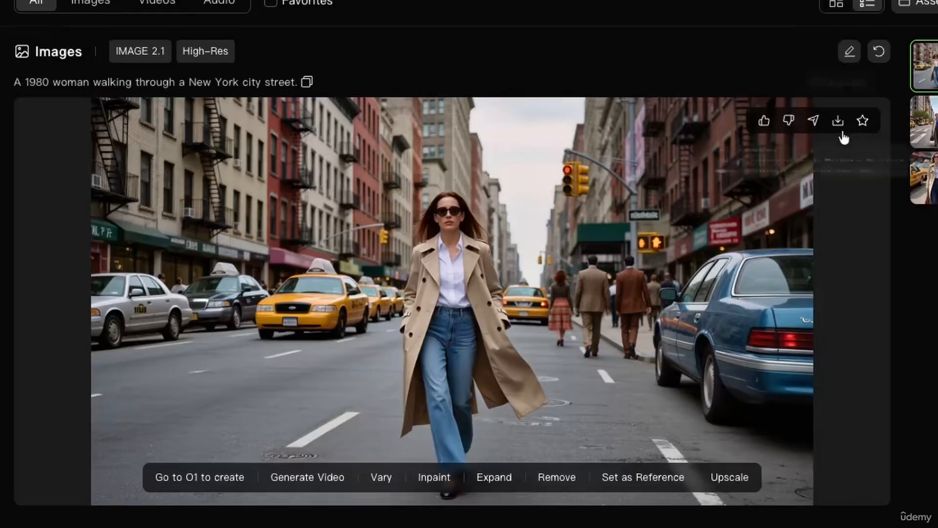
Step: Open the image's download options and try switching on Without Watermark
mouse_move(853, 134)
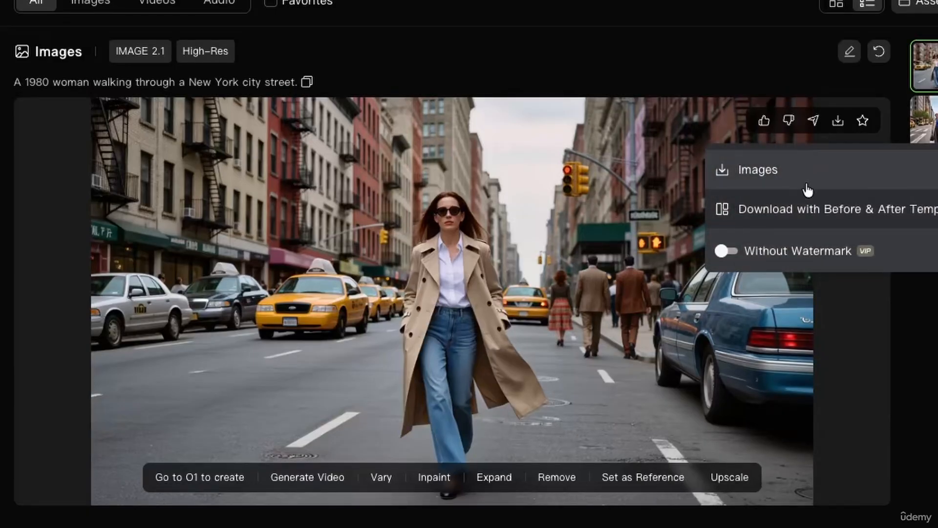
click(730, 252)
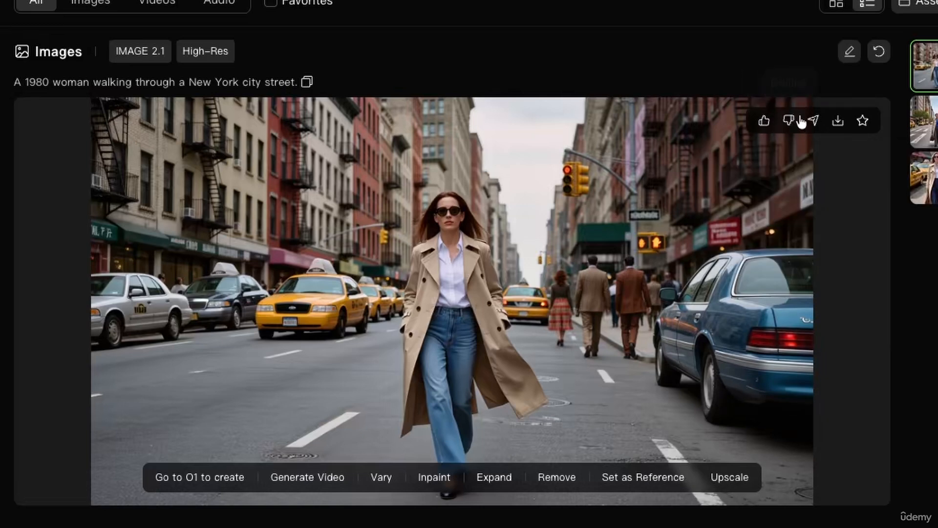
Step: Rate the image using the like and dislike feedback buttons
click(764, 121)
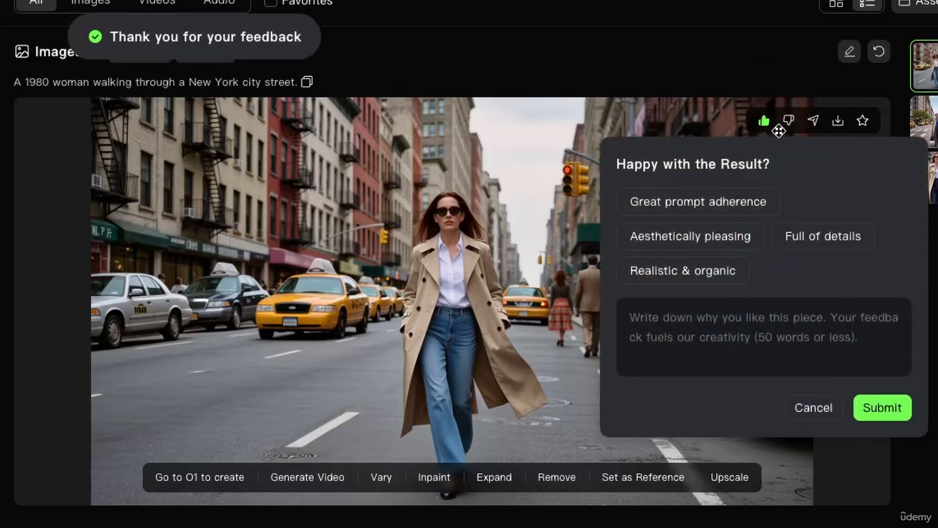
click(789, 121)
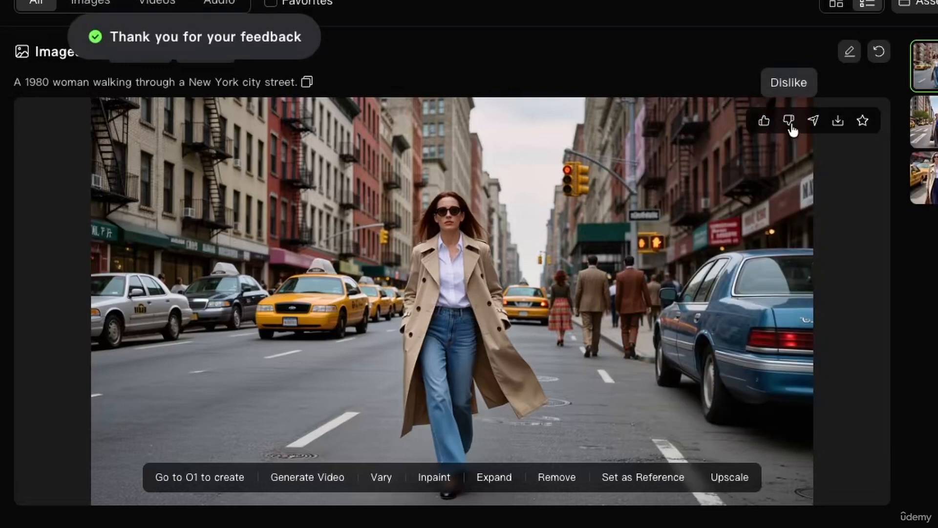
click(790, 122)
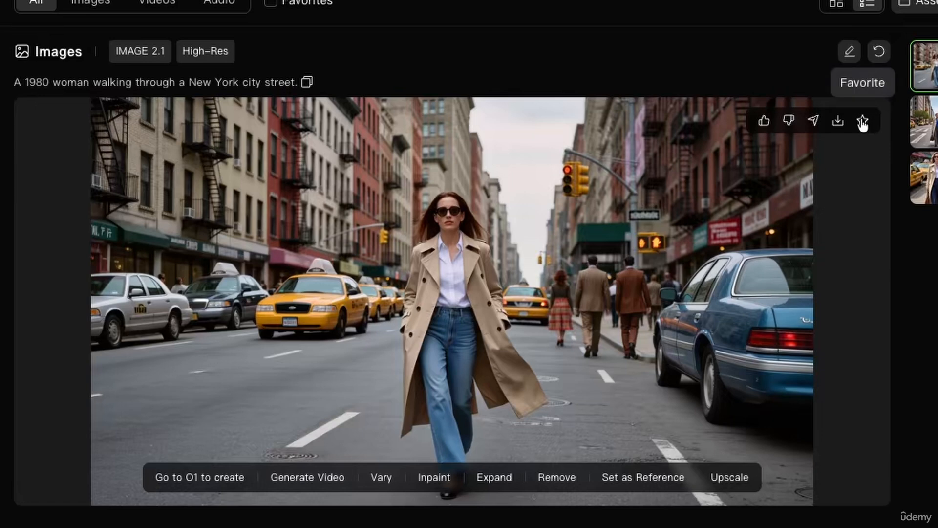
Step: Add the newest image to favorites
click(863, 122)
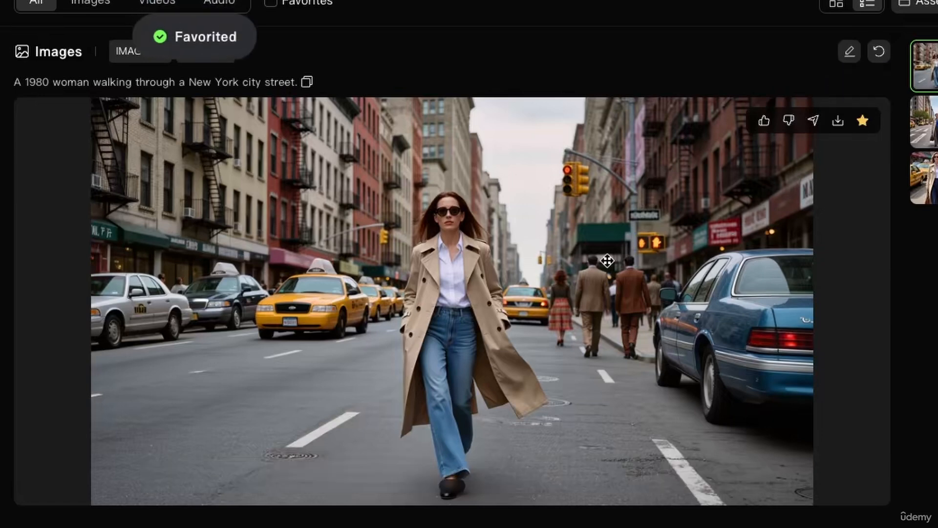
mouse_move(607, 260)
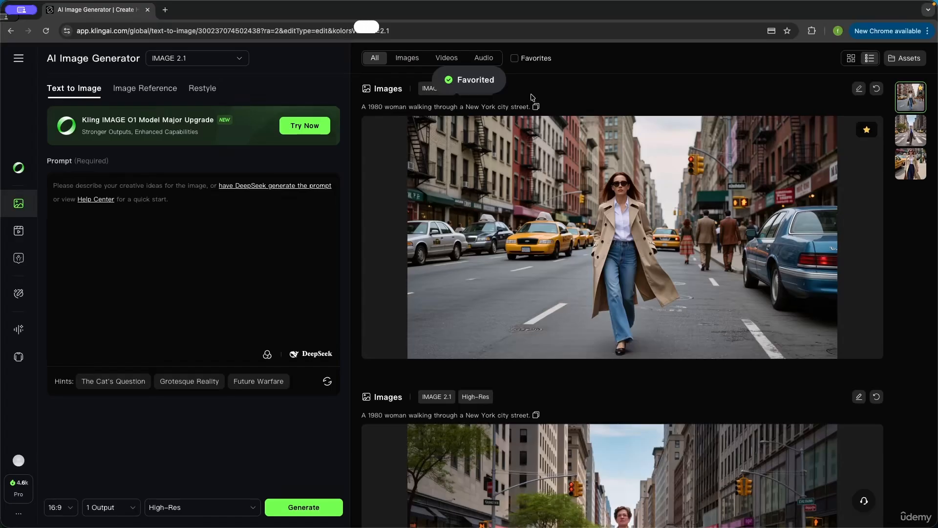
Step: Filter the history by Images, Videos and Audio in turn
click(412, 59)
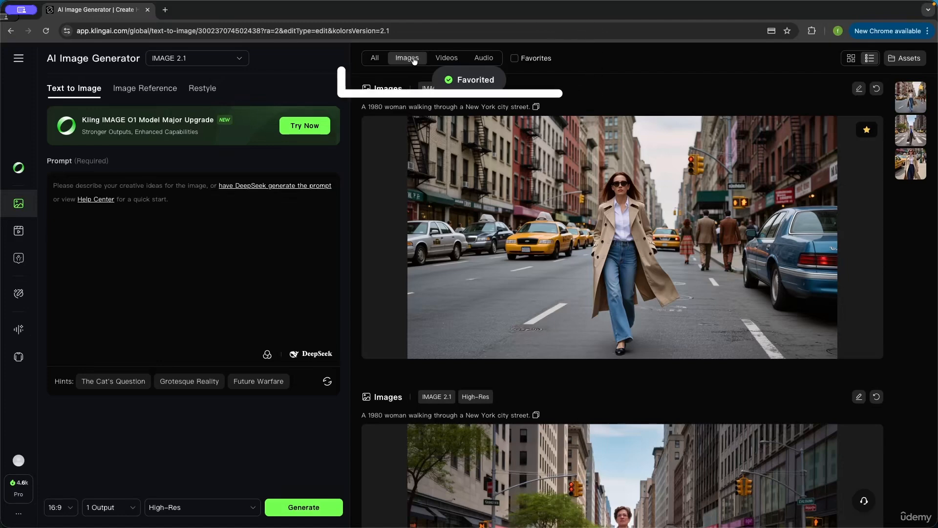
click(446, 59)
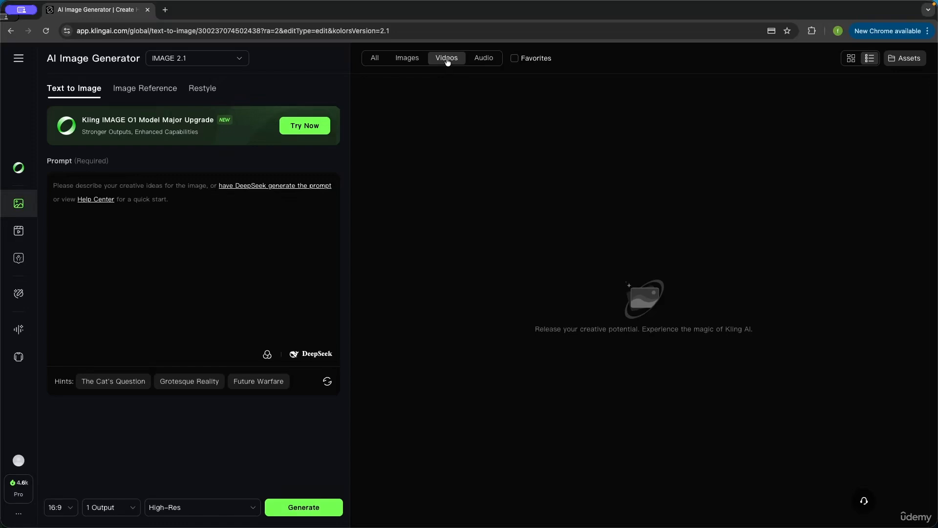
click(484, 59)
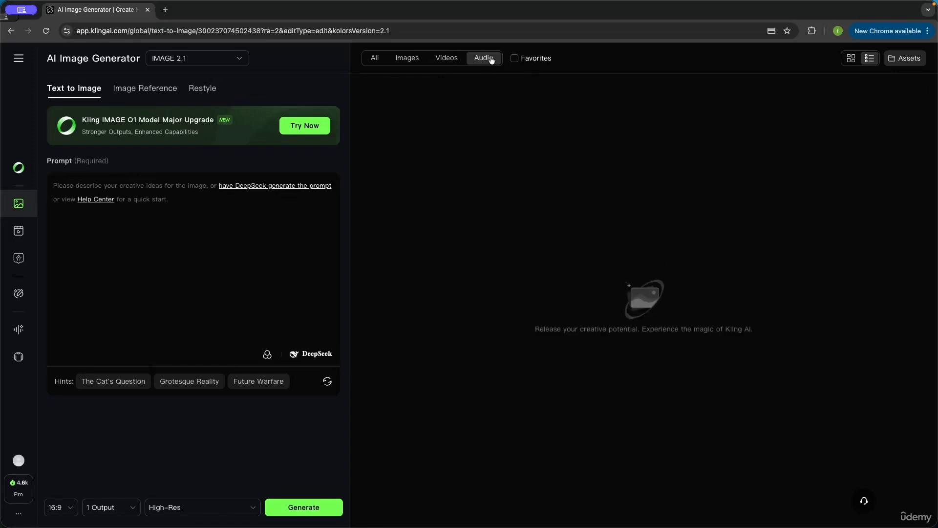
Step: Show only favorited items across all types in the history
click(516, 58)
click(380, 56)
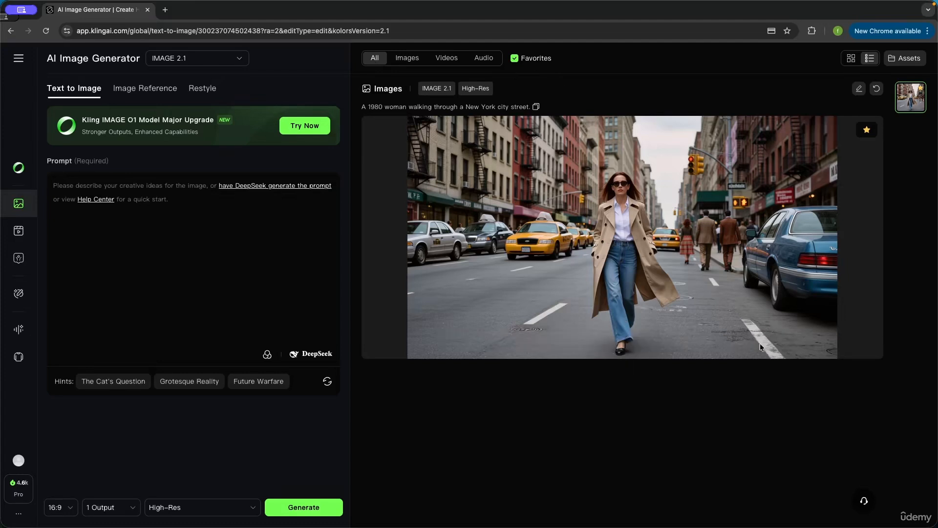
mouse_move(663, 220)
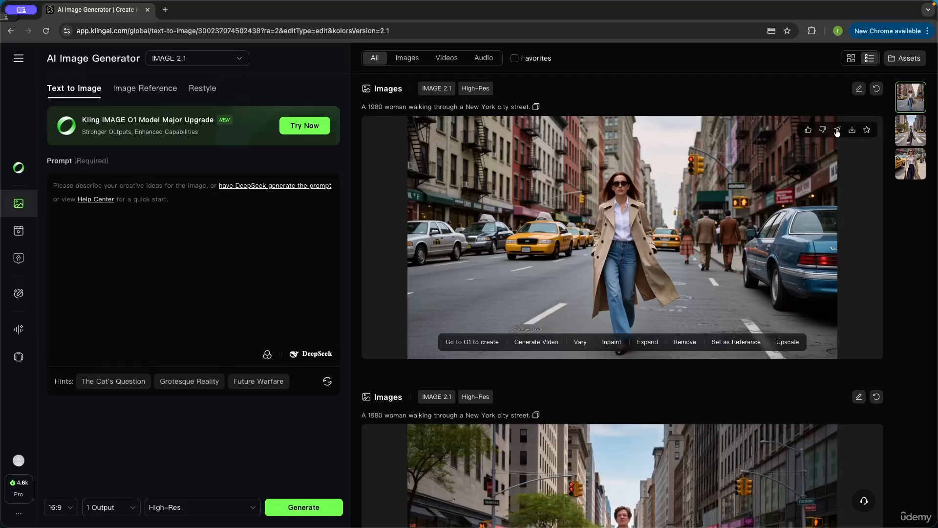
Step: Upscale the newest street image
click(838, 130)
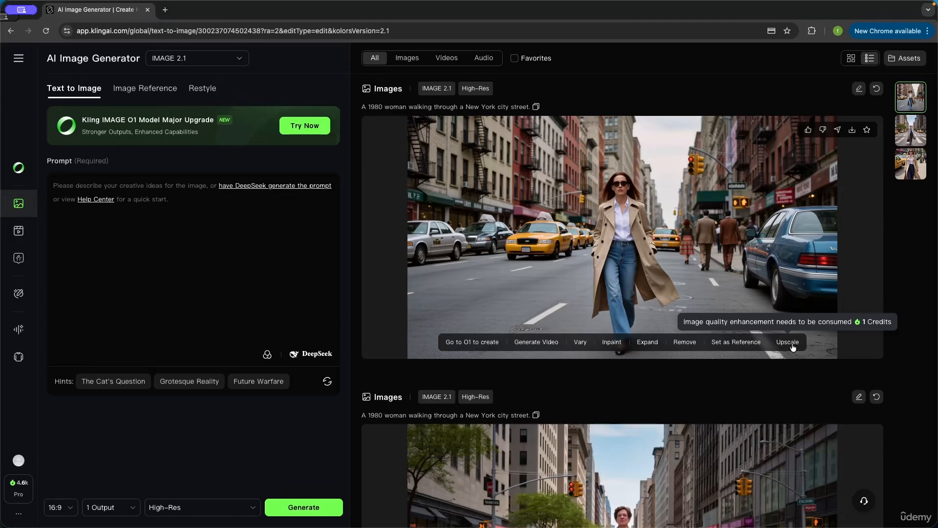
click(793, 345)
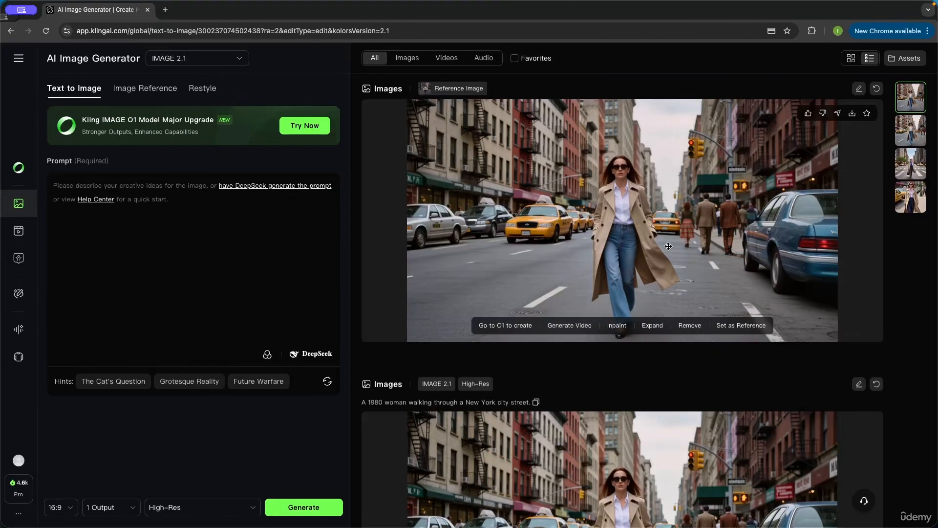
Step: Send the street image to Image to Video as its start frame, then remove the start frame again
scroll(669, 246, down, 2)
scroll(668, 328, up, 1)
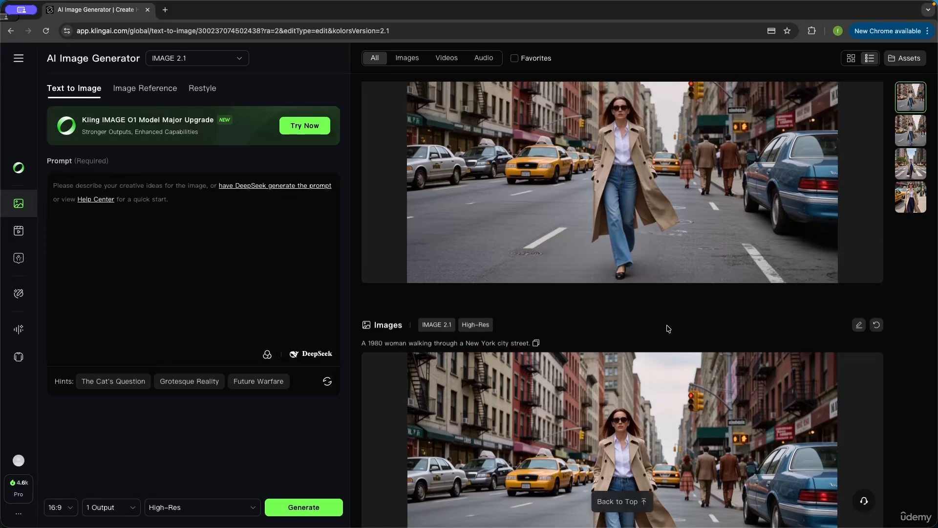
scroll(669, 328, up, 1)
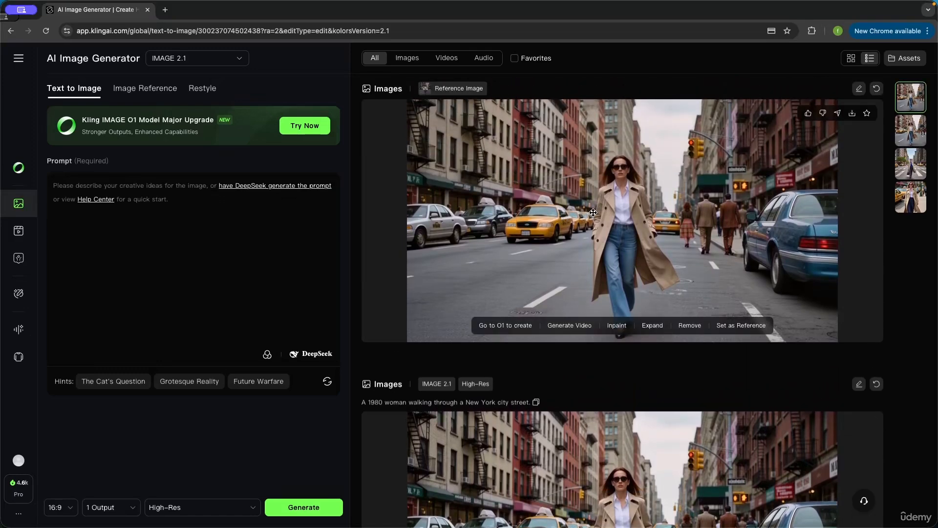
scroll(592, 213, down, 3)
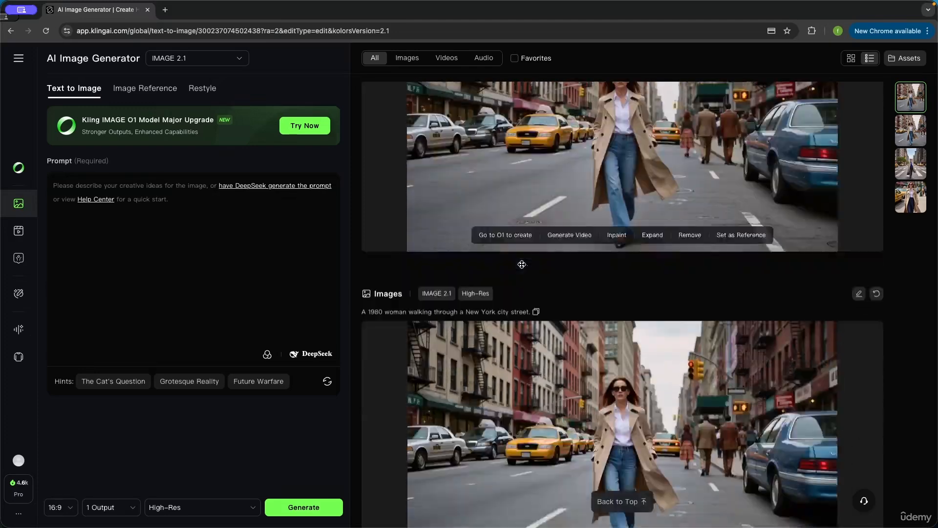
scroll(629, 261, up, 1)
scroll(629, 260, up, 3)
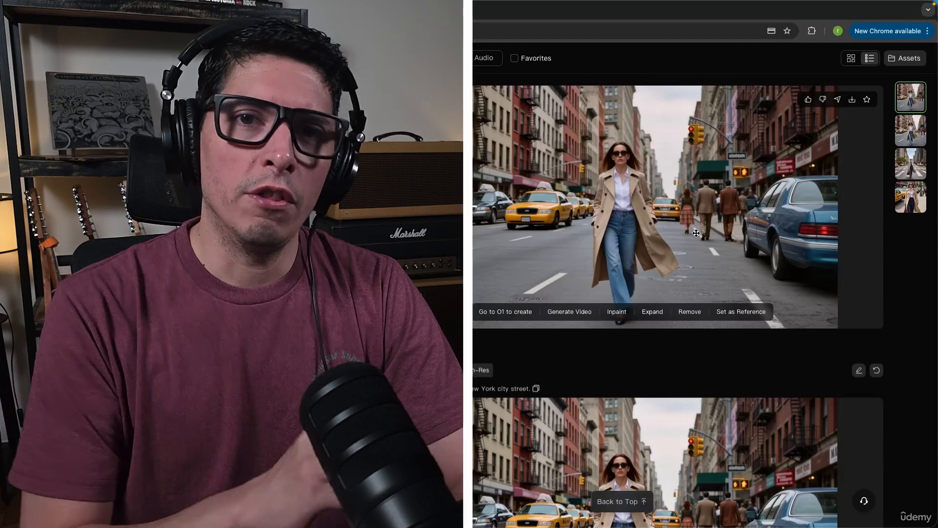
scroll(696, 233, down, 5)
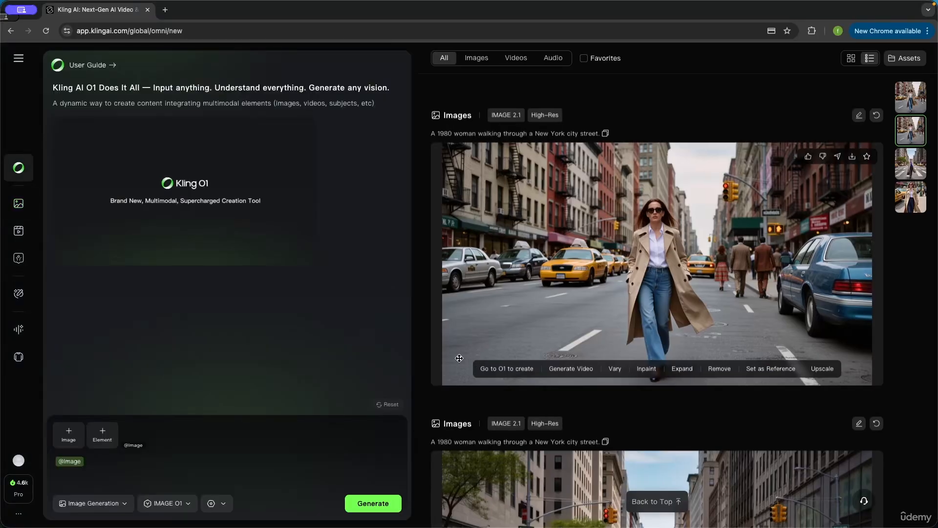
click(215, 470)
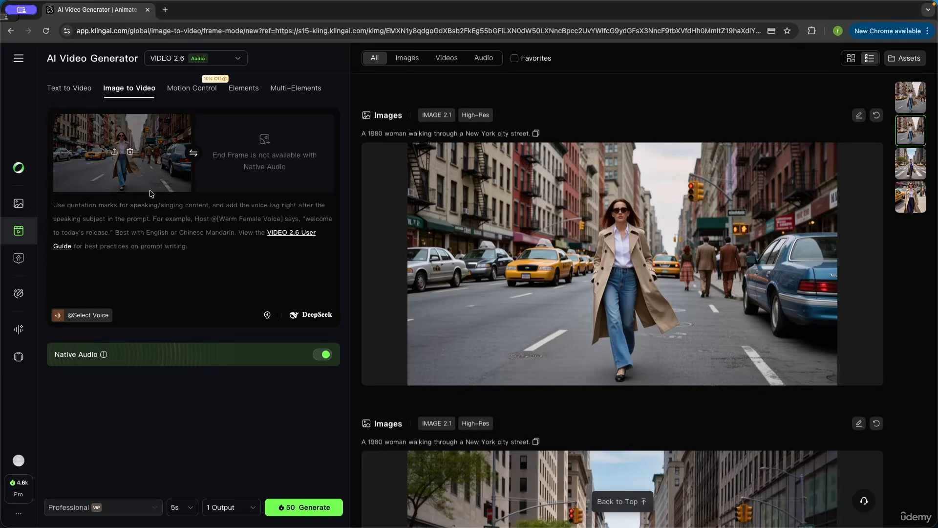
click(131, 153)
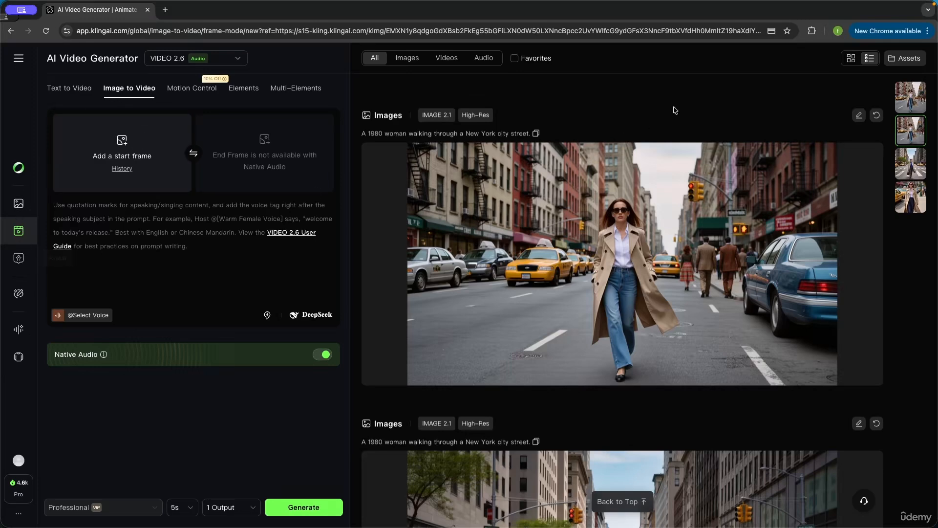
Step: Generate variations of the street image with Vary
mouse_move(583, 273)
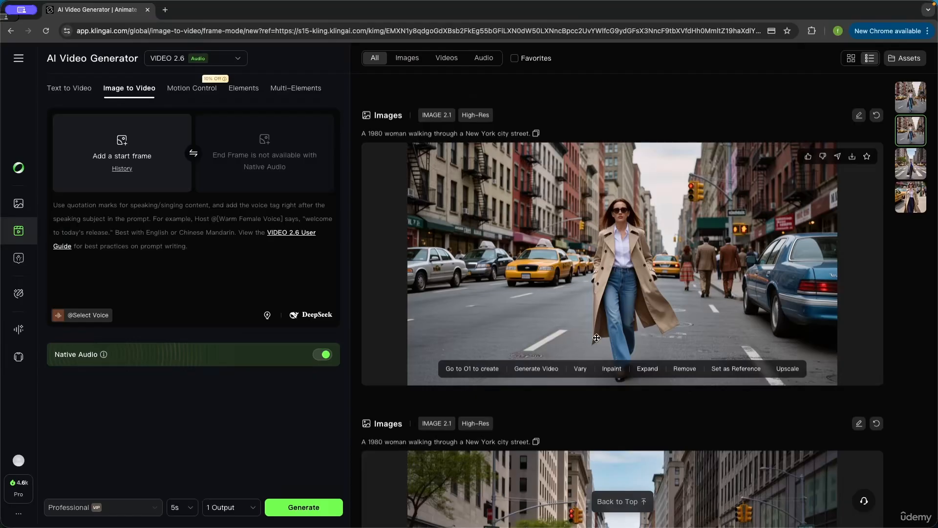
click(581, 369)
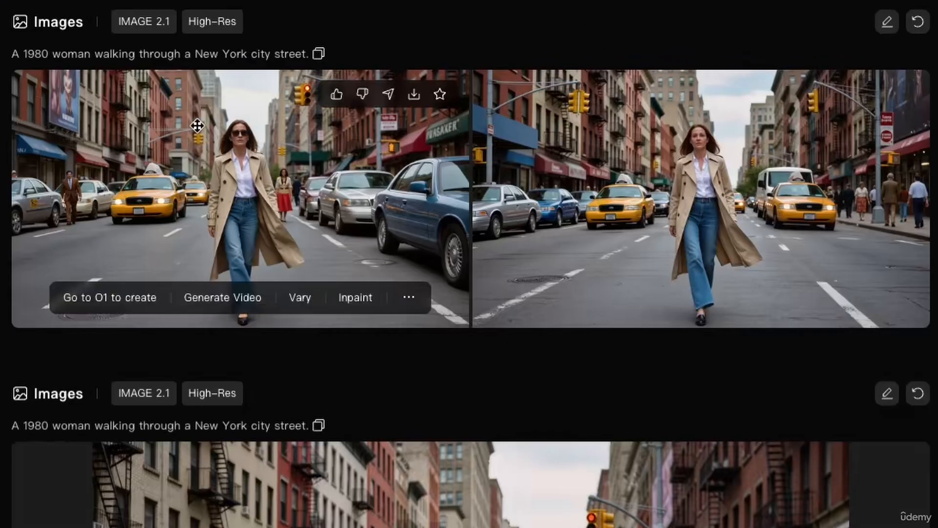
scroll(477, 306, down, 1)
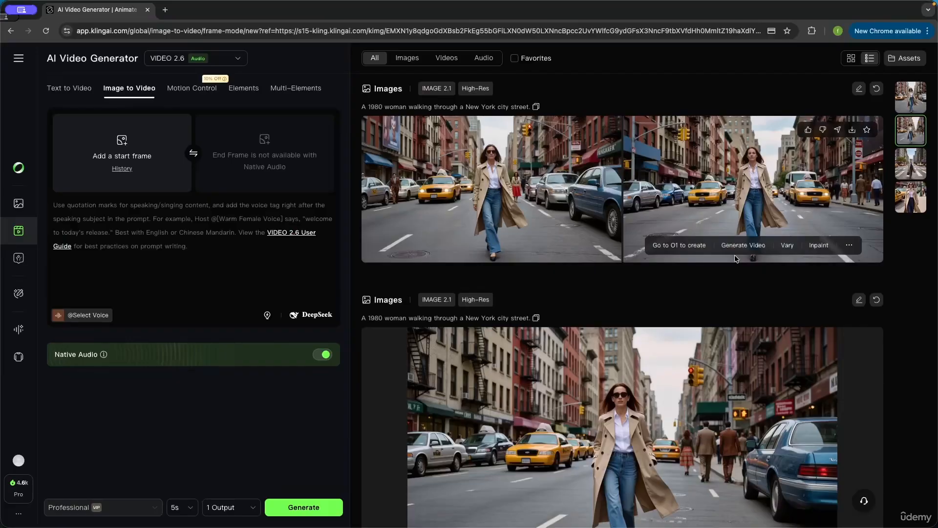
scroll(735, 255, down, 5)
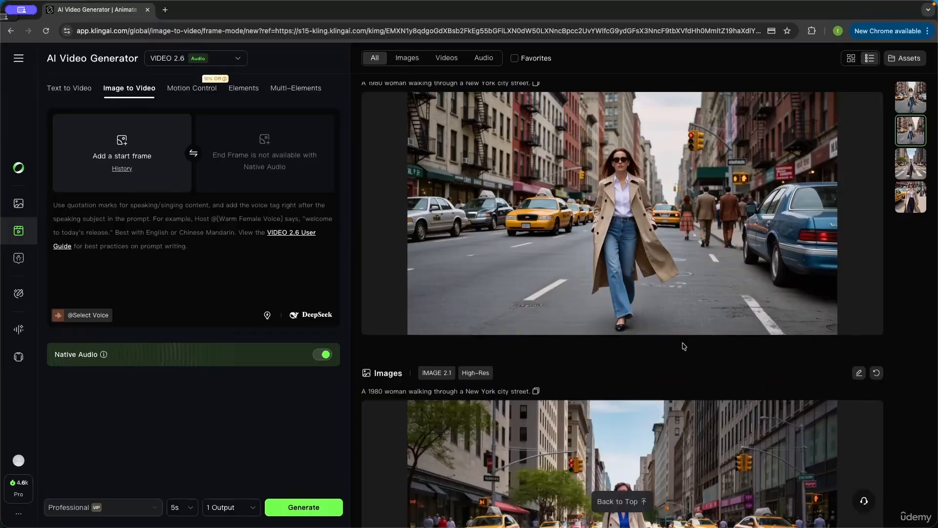
Step: Set the street image as the reference for Image Reference generation
scroll(683, 345, up, 1)
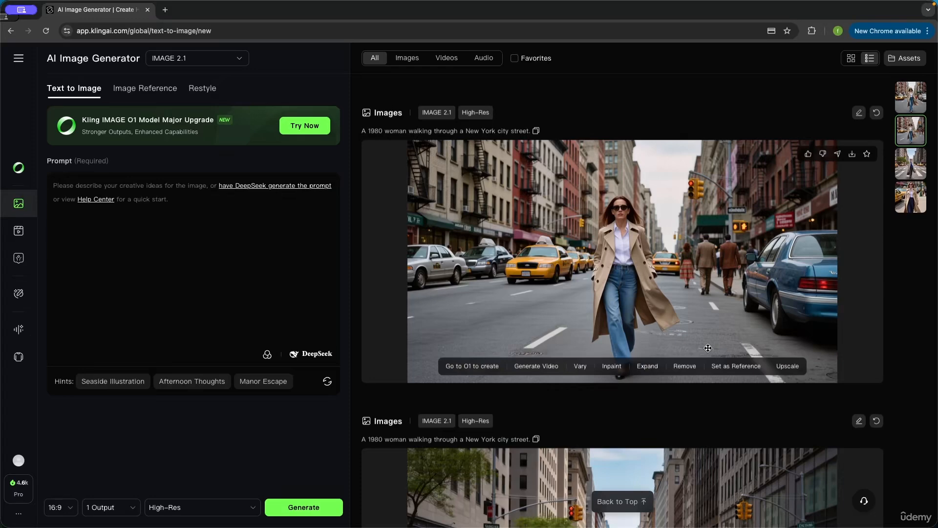
click(737, 367)
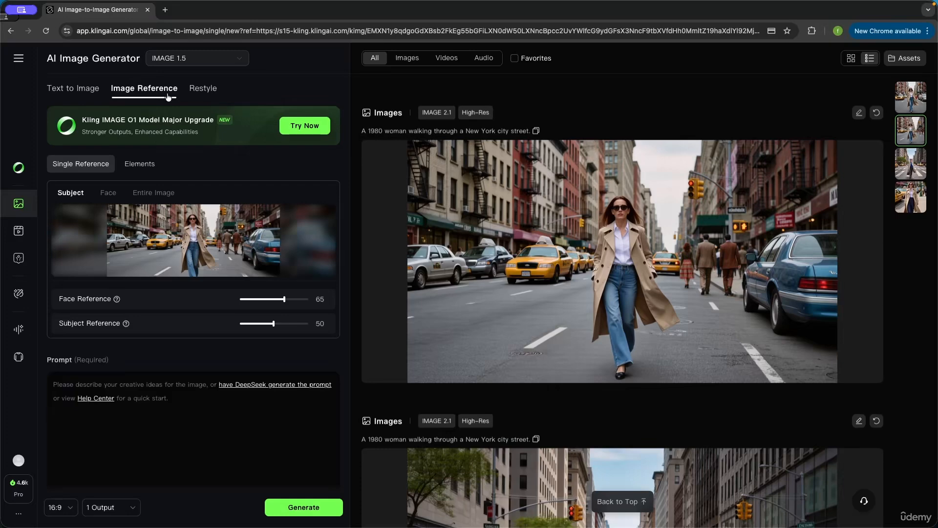
Step: Send the street image to Kling O1 for creation
mouse_move(746, 374)
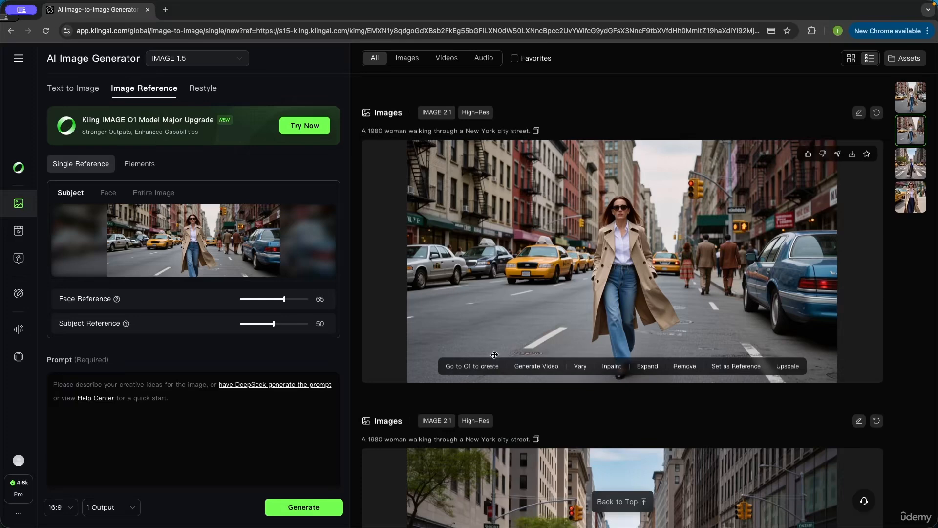
click(468, 368)
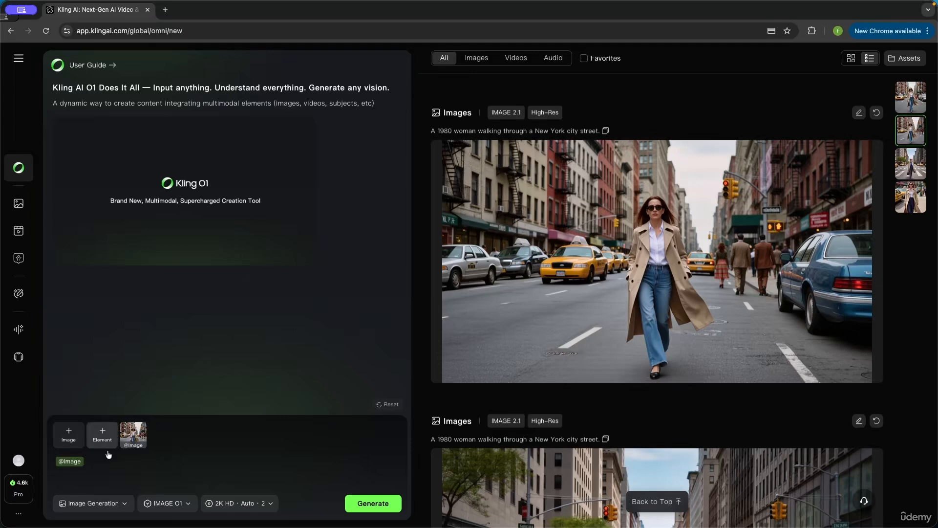
Step: Open the image's detail view, select its prompt text and open the more-options menu
mouse_move(577, 203)
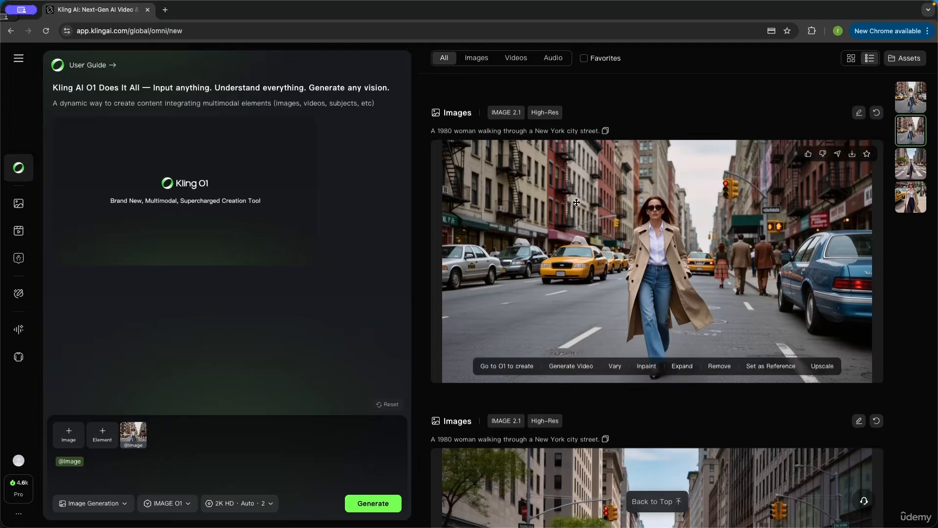
click(689, 198)
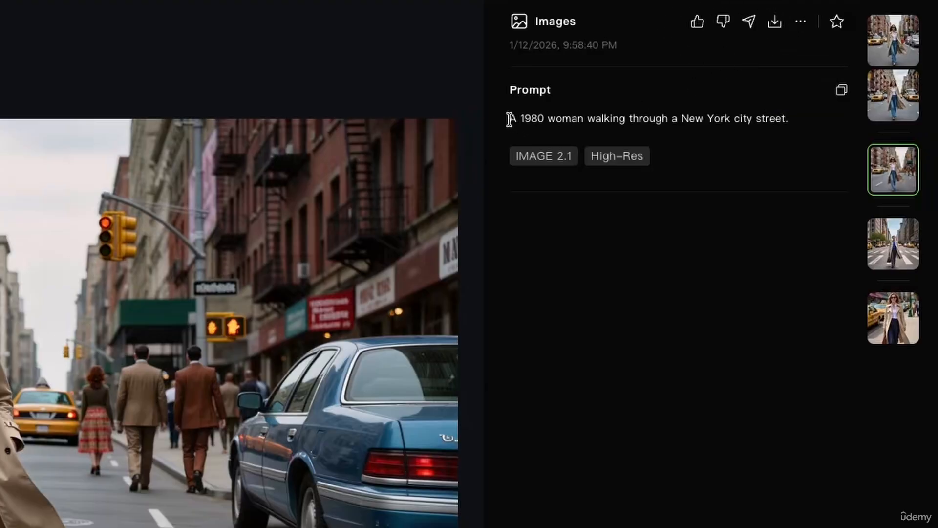
drag(510, 118, 794, 121)
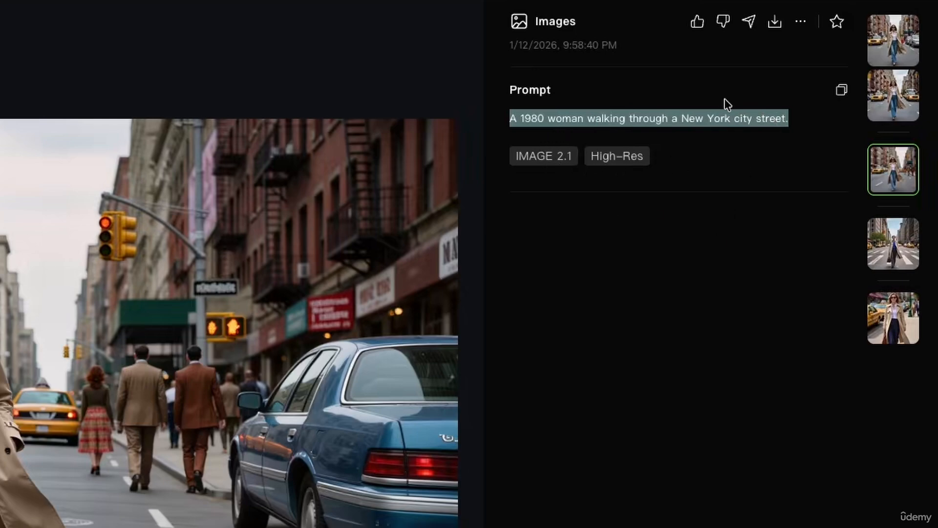
click(802, 23)
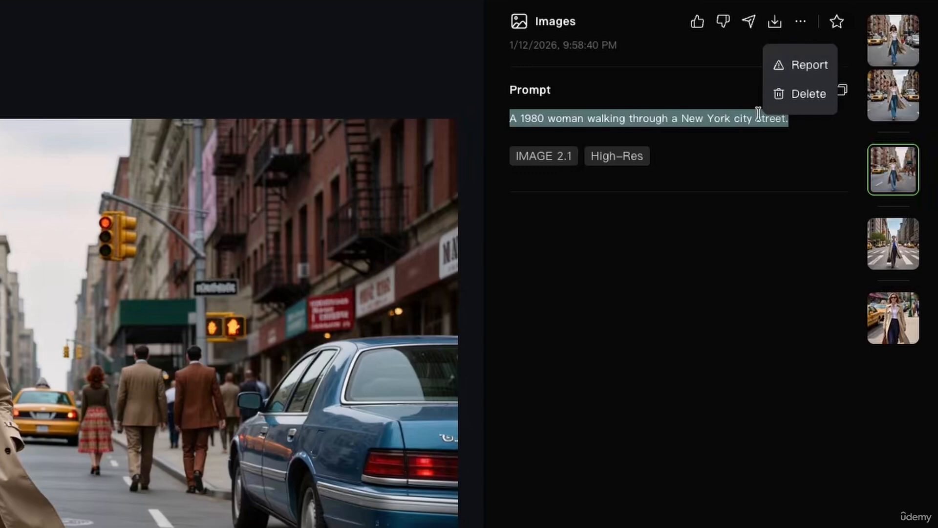
click(801, 23)
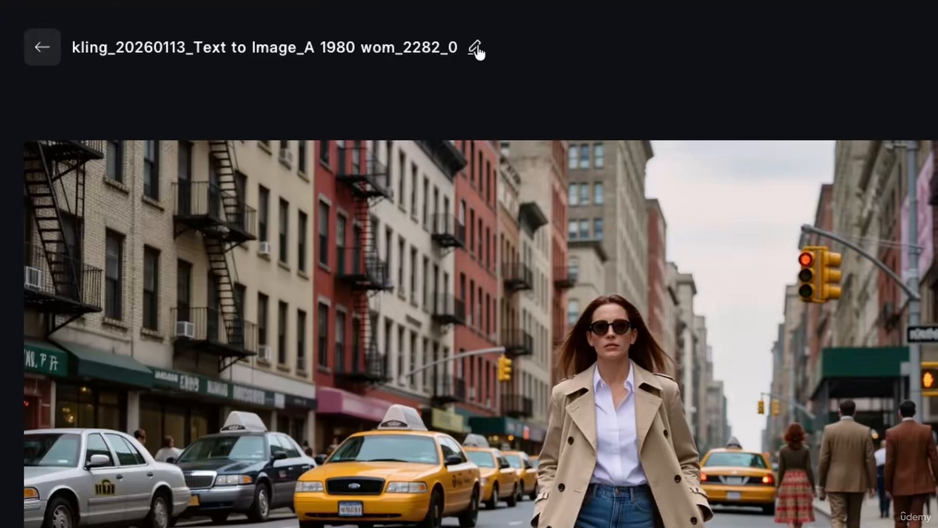
Step: Rename the image file to Mary
click(254, 68)
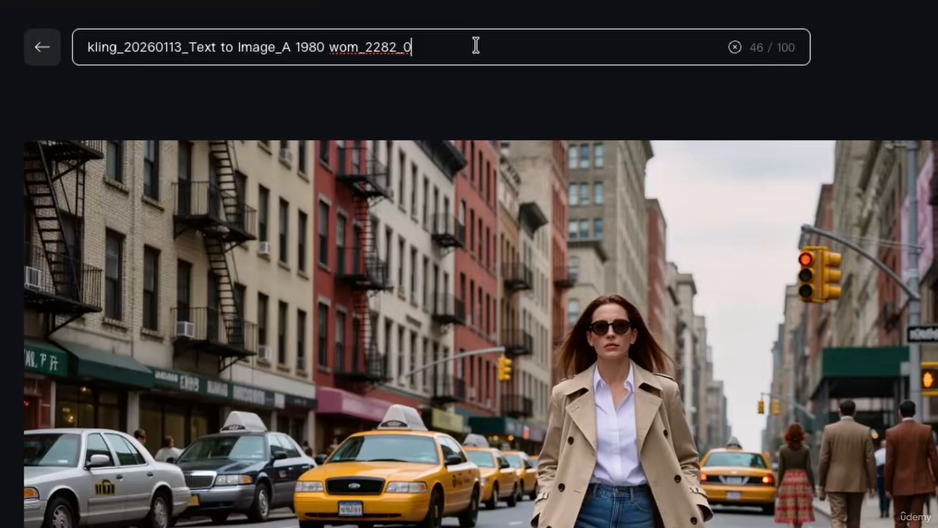
key(ctrl+a)
key(BackSpace)
text(Mary)
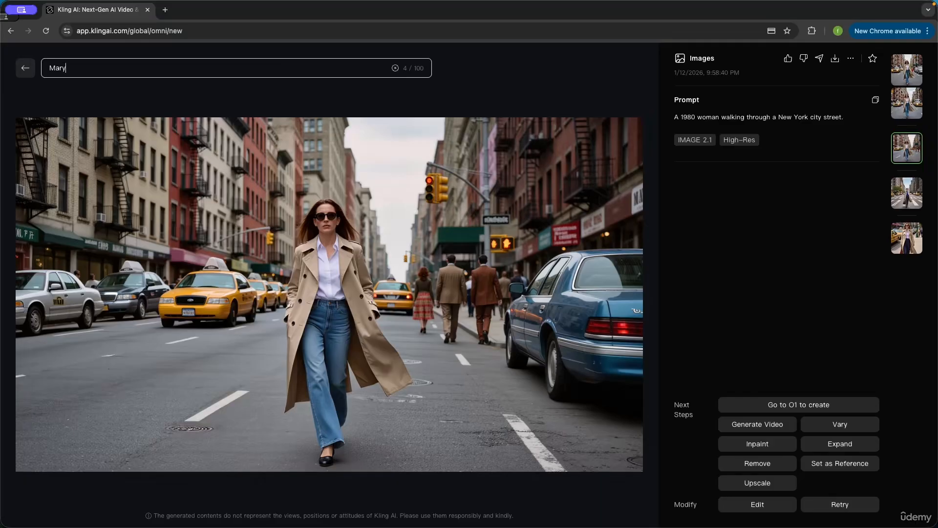
click(467, 94)
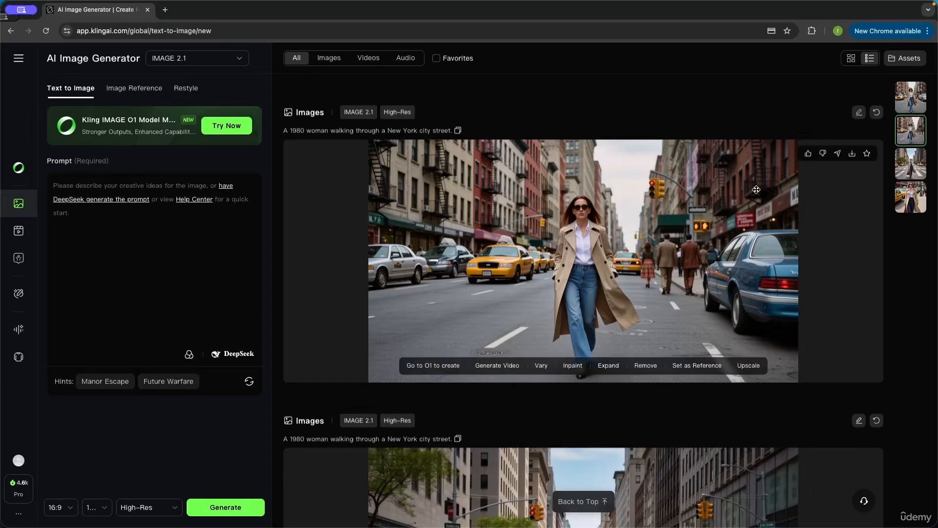
Step: Switch the history between Unified View and List View
scroll(757, 191, down, 15)
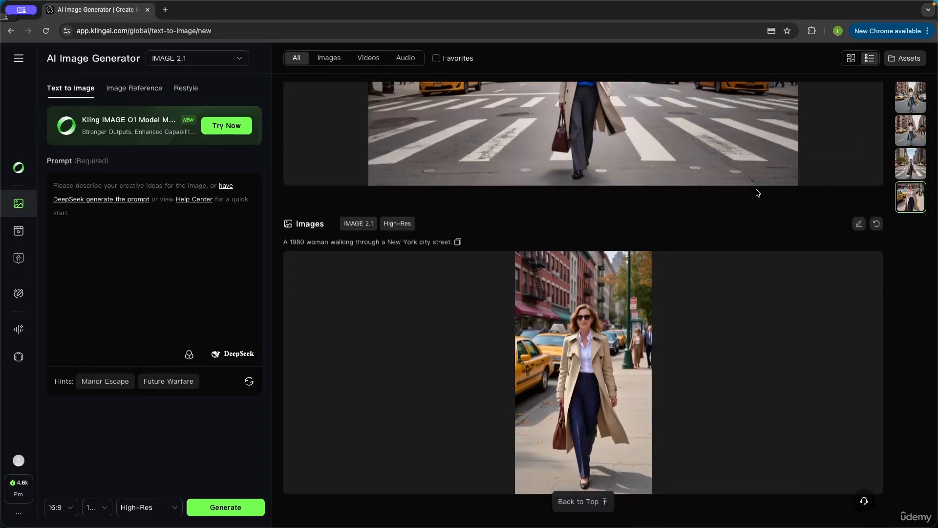
scroll(757, 191, up, 15)
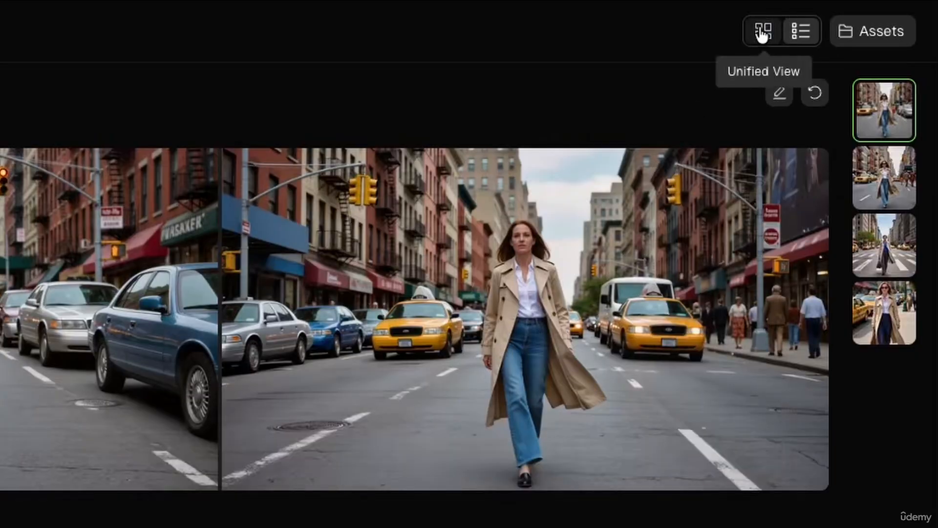
click(762, 33)
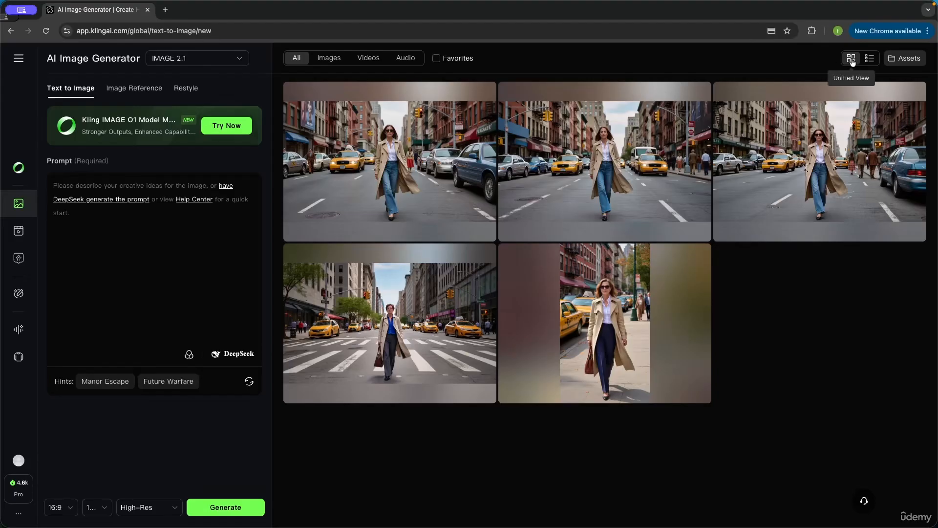
click(870, 59)
click(850, 60)
click(870, 58)
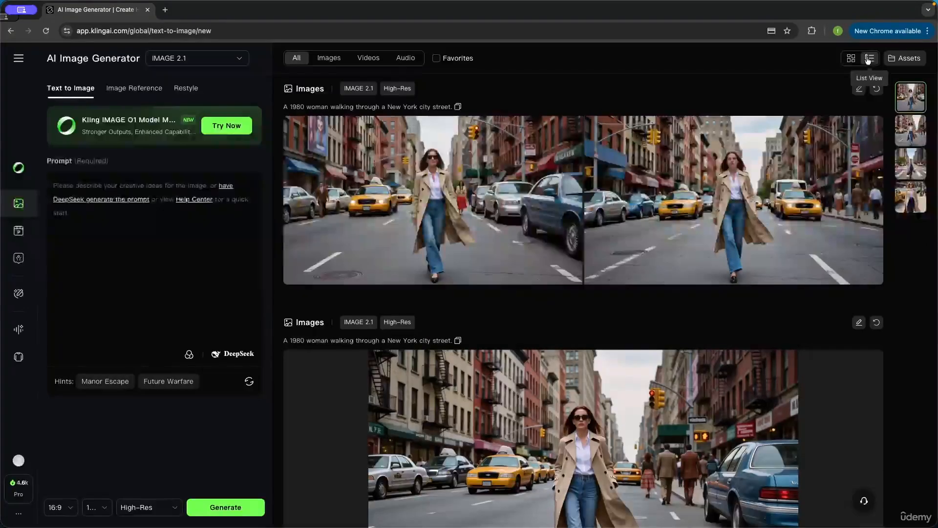
Step: Set the history display to Unified View
mouse_move(690, 228)
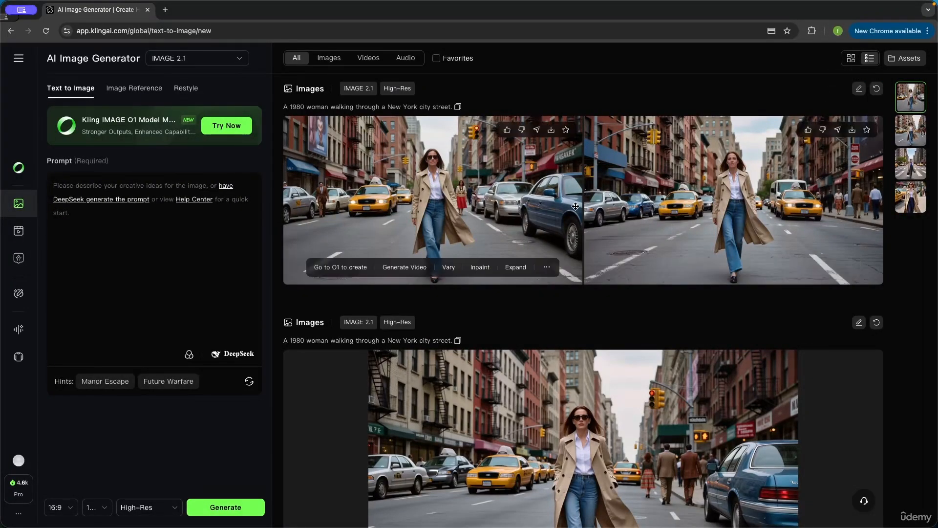
click(851, 59)
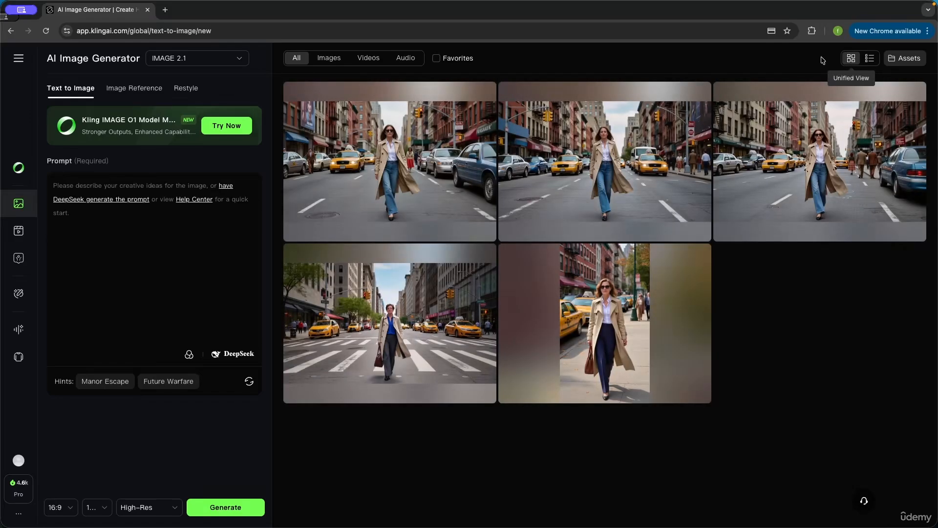
mouse_move(629, 185)
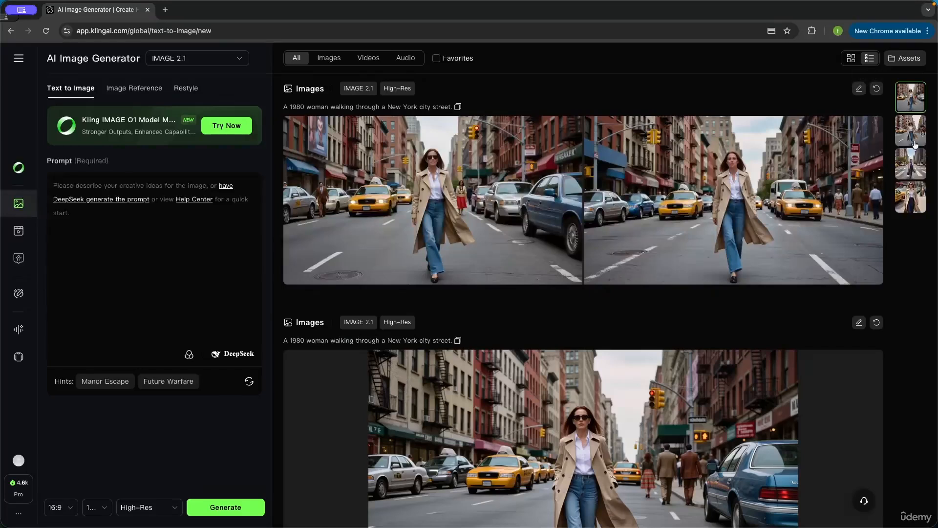
mouse_move(699, 209)
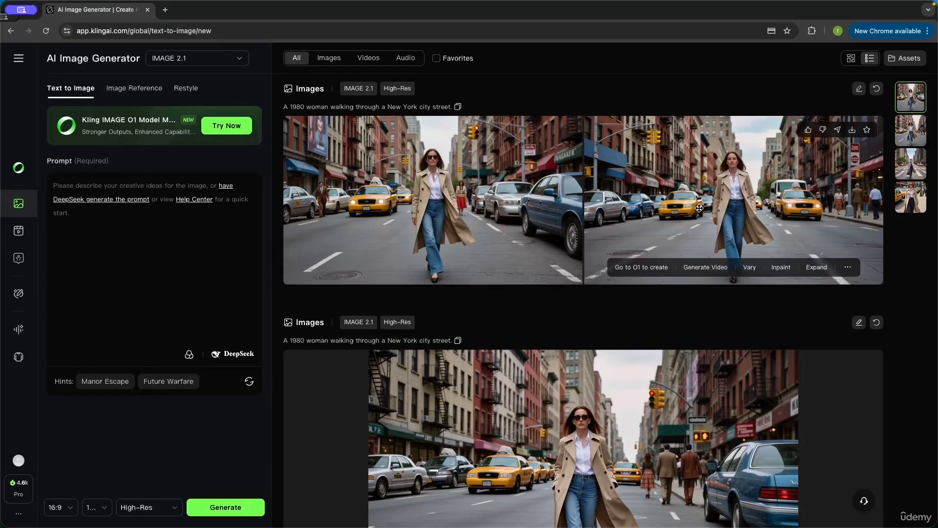
click(851, 59)
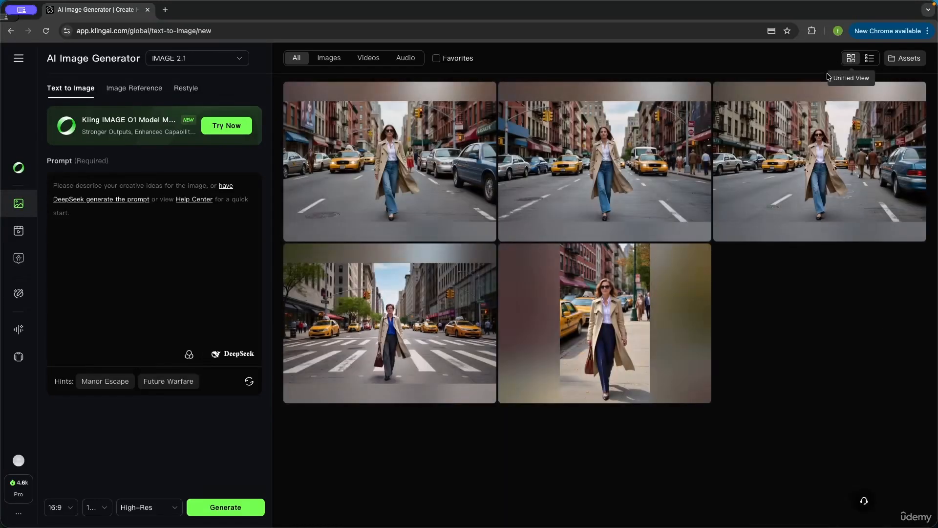
mouse_move(673, 178)
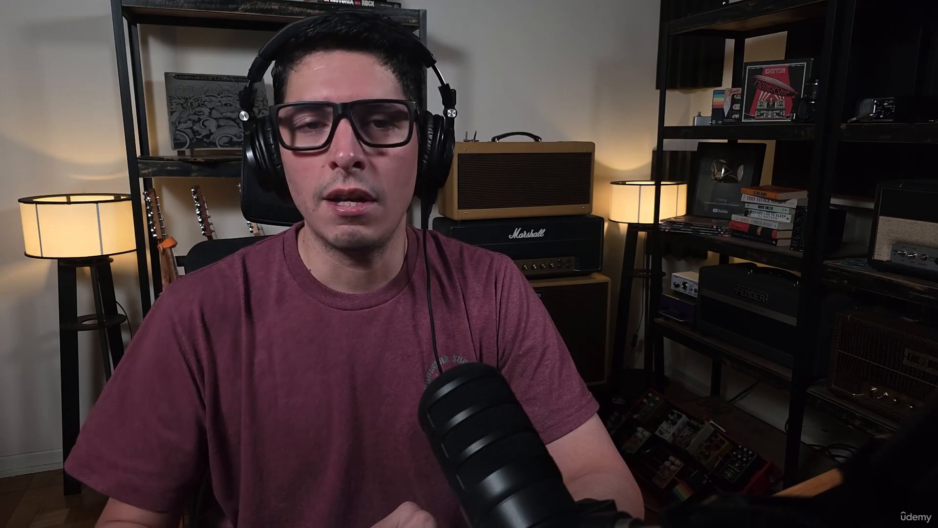